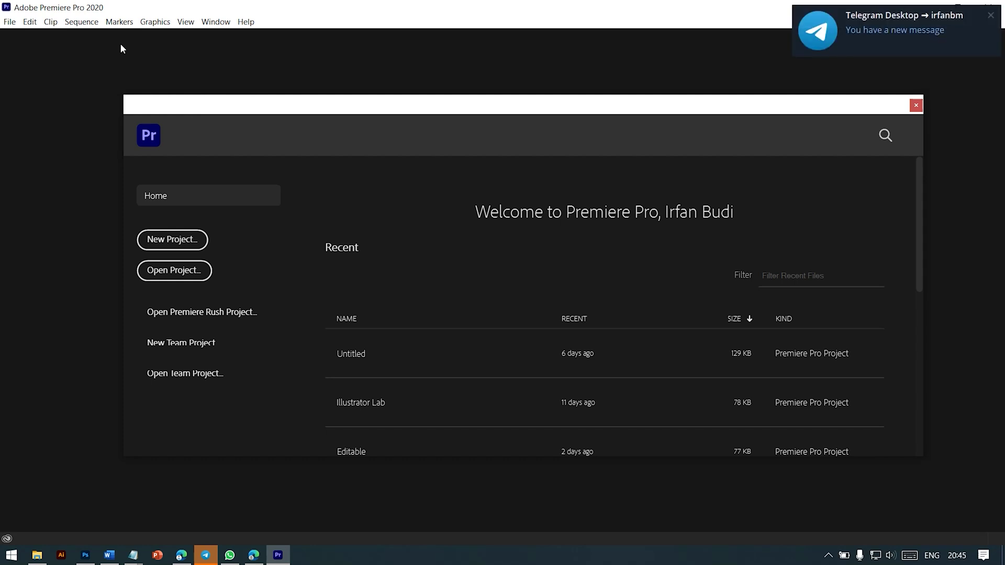
# - Start a new project named 'IG reels Selasa' and confirm it
pyautogui.click(176, 240)
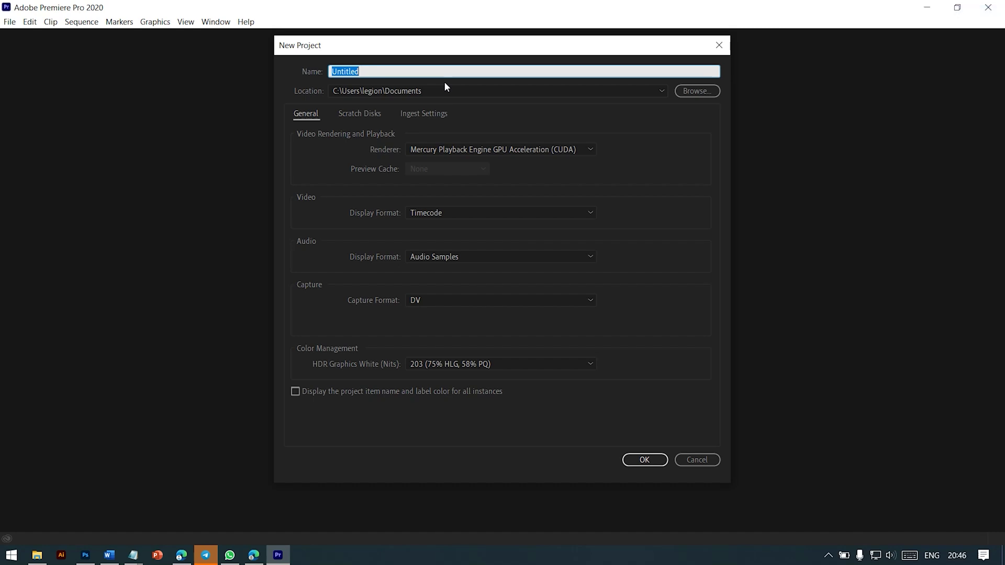
pyautogui.write('IG reels ')
pyautogui.write('Selasa')
pyautogui.click(645, 461)
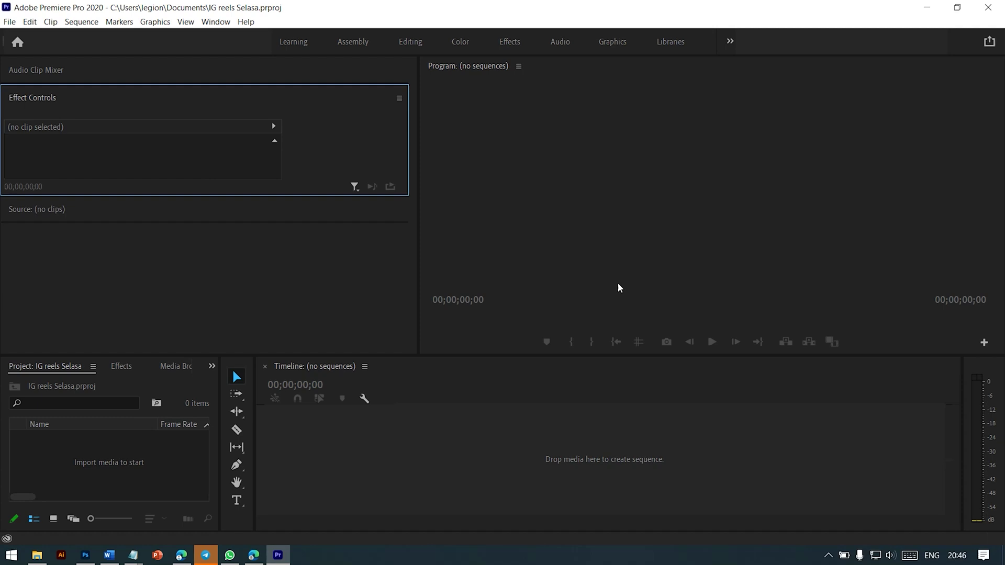
# - Dock the Project panel in the upper-left column and widen it
pyautogui.moveTo(67, 366); pyautogui.dragTo(22, 270)
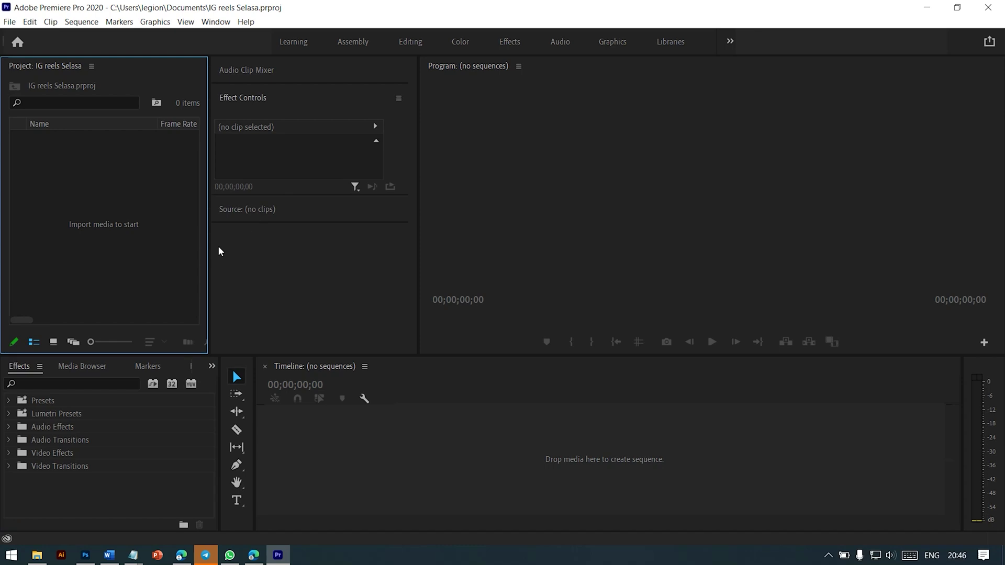
pyautogui.moveTo(216, 250); pyautogui.dragTo(522, 236)
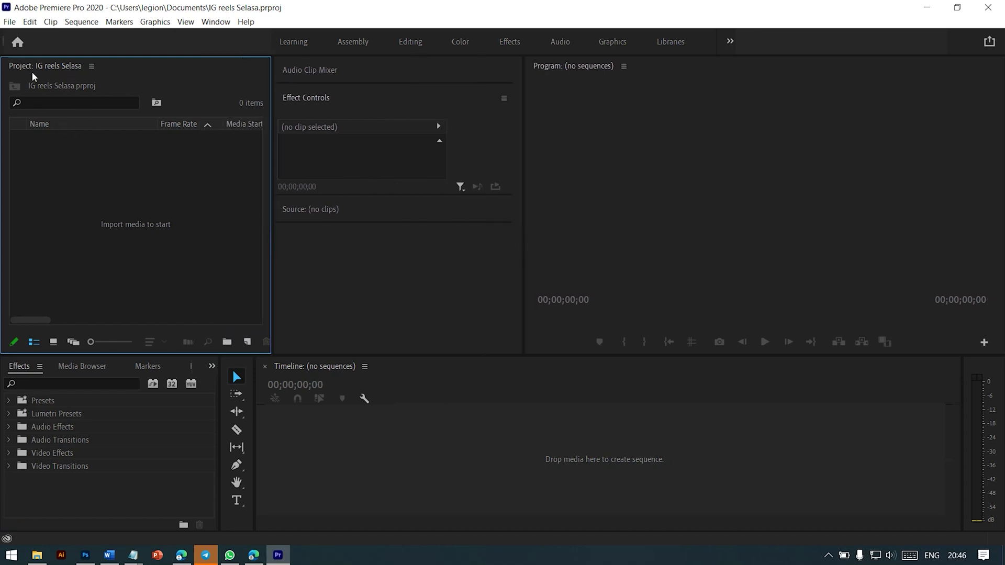
pyautogui.rightClick(67, 183)
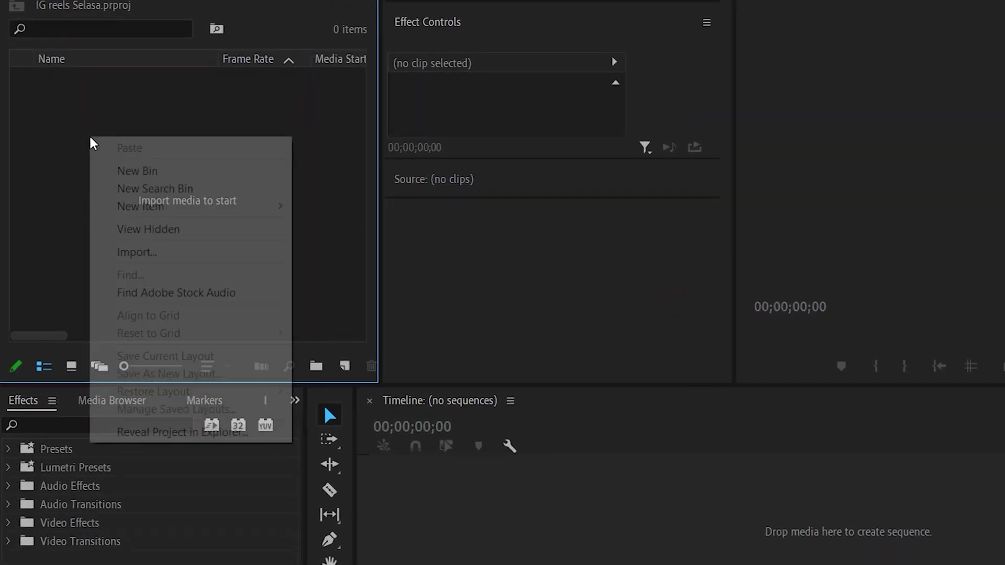
# - Create a new sequence from the Digital SLR > 1080p > DSLR 1080p30 preset and view its Settings
pyautogui.moveTo(198, 230)
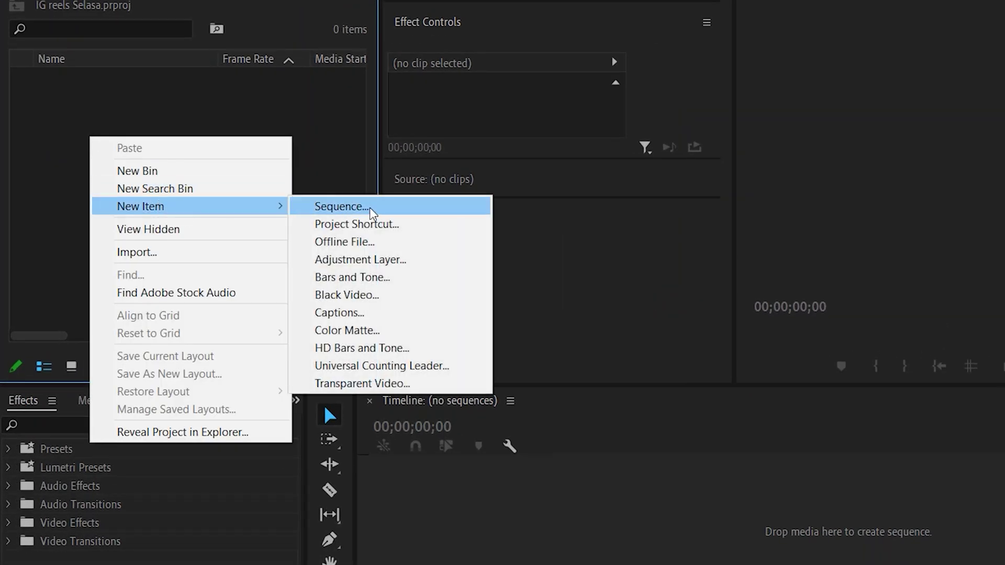
pyautogui.click(370, 207)
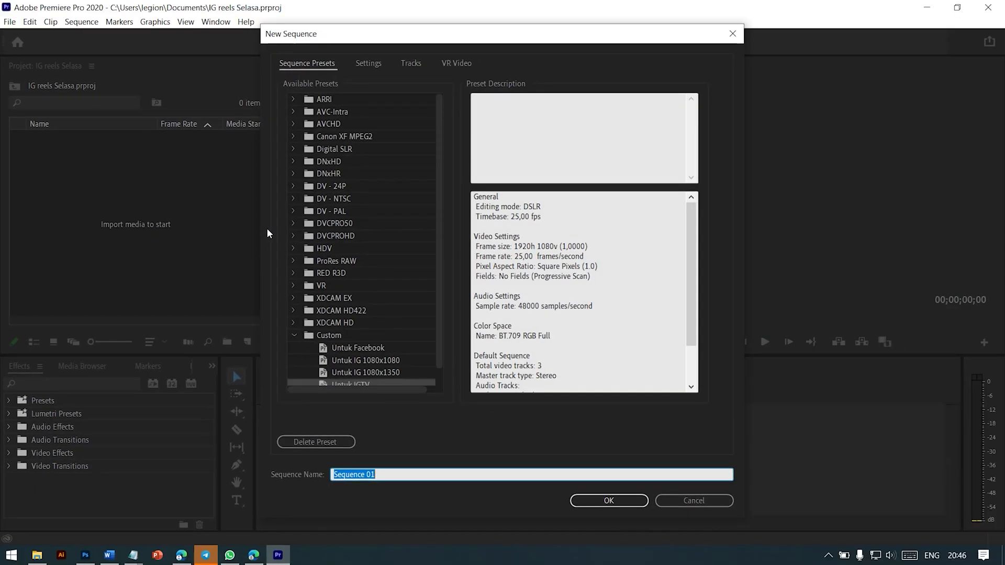
pyautogui.click(335, 150)
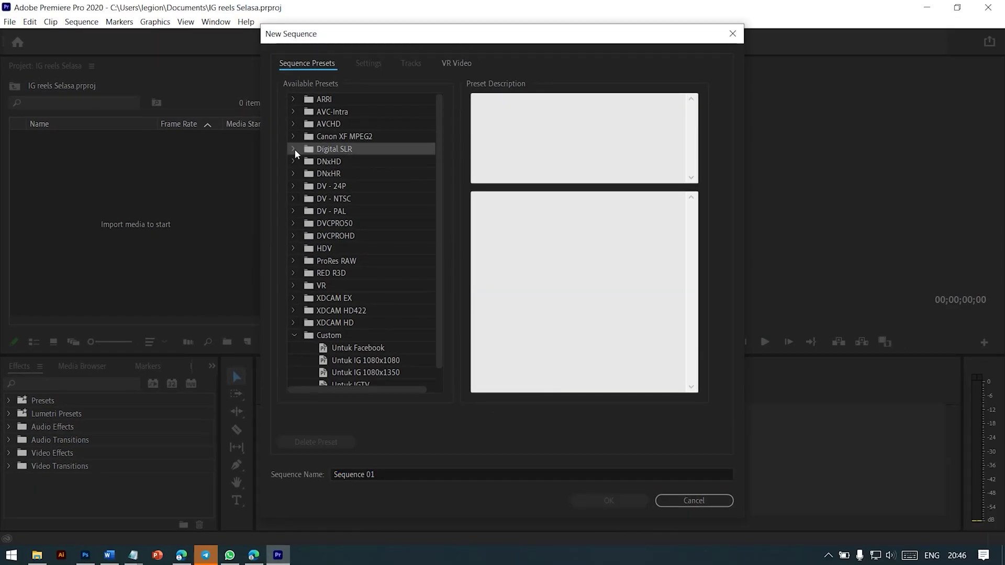
pyautogui.click(294, 149)
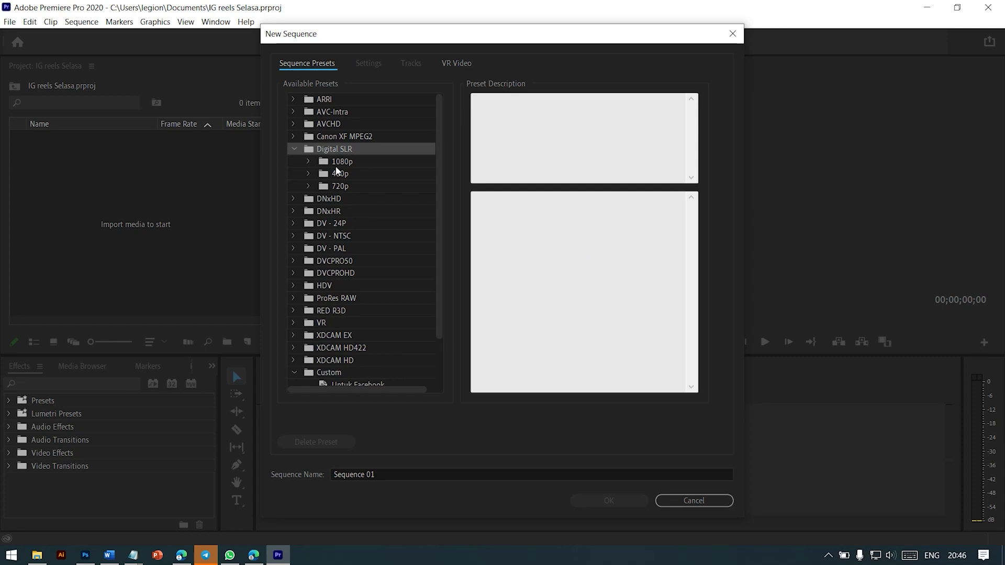
pyautogui.click(309, 162)
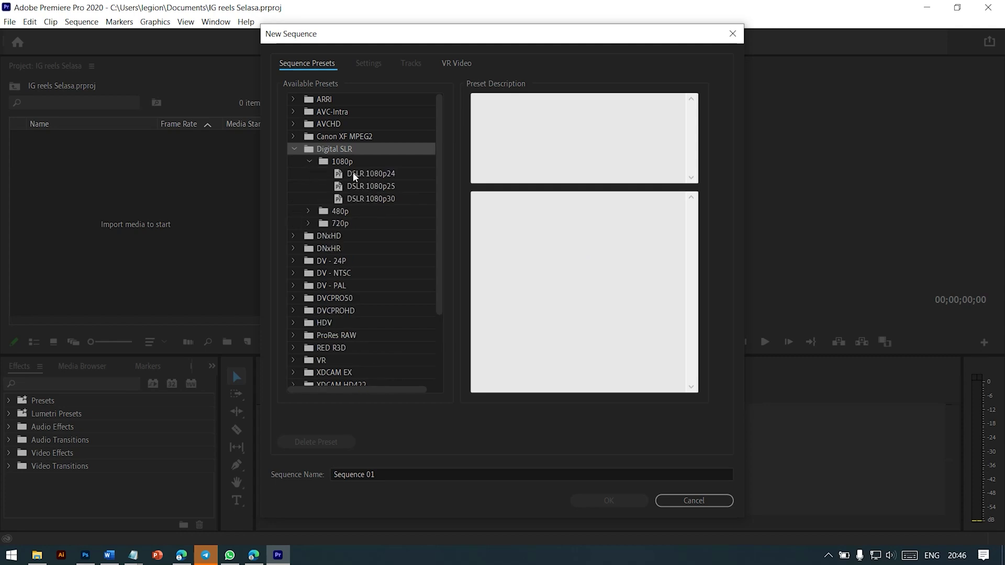
pyautogui.click(384, 199)
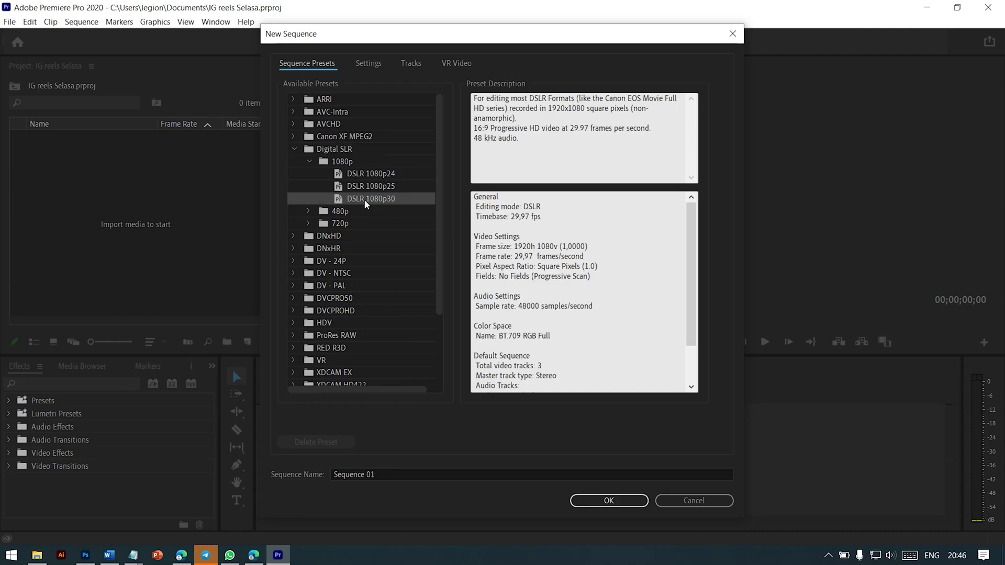
pyautogui.click(369, 65)
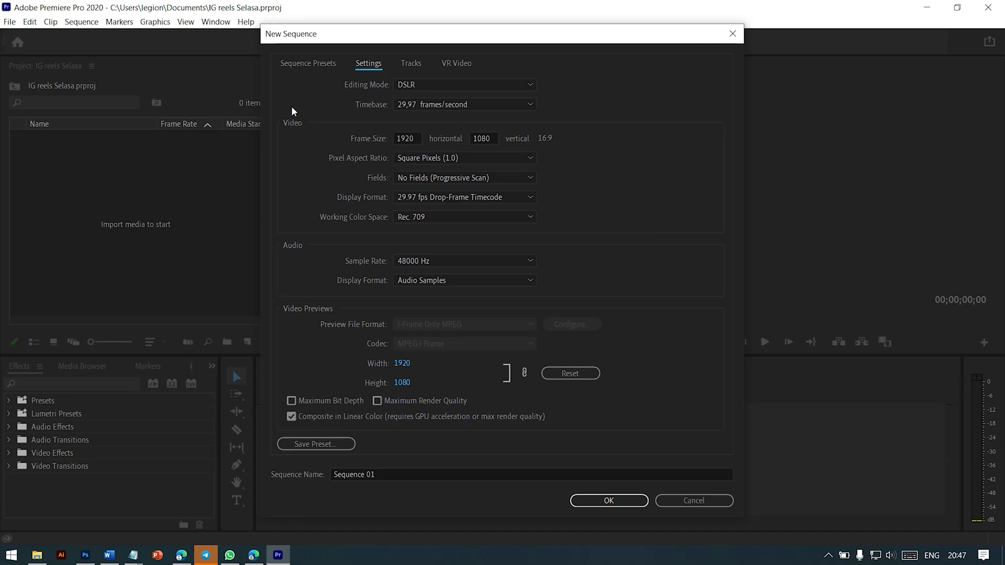
# - Set the sequence frame size to 640 horizontal by 1136 vertical
pyautogui.doubleClick(406, 138)
pyautogui.write('640')
pyautogui.doubleClick(481, 138)
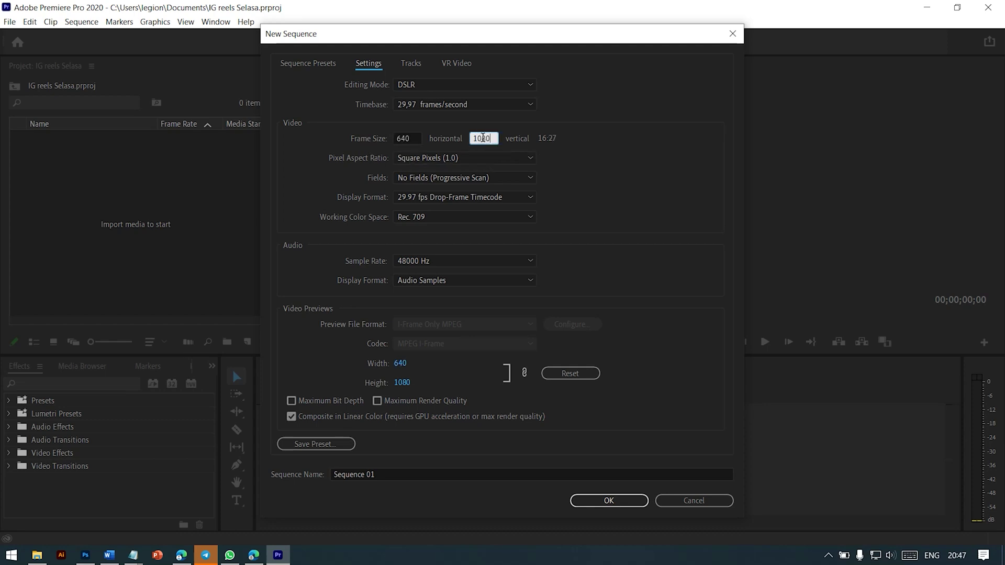
pyautogui.write('1136')
# - Set the timebase to 30 frames per second, keeping drop-frame timecode
pyautogui.click(522, 106)
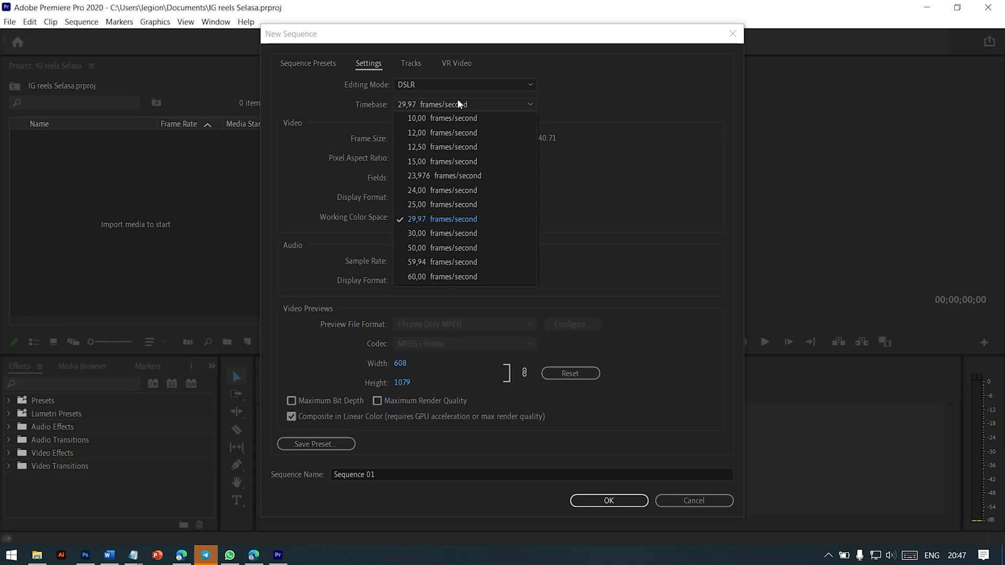
pyautogui.click(467, 105)
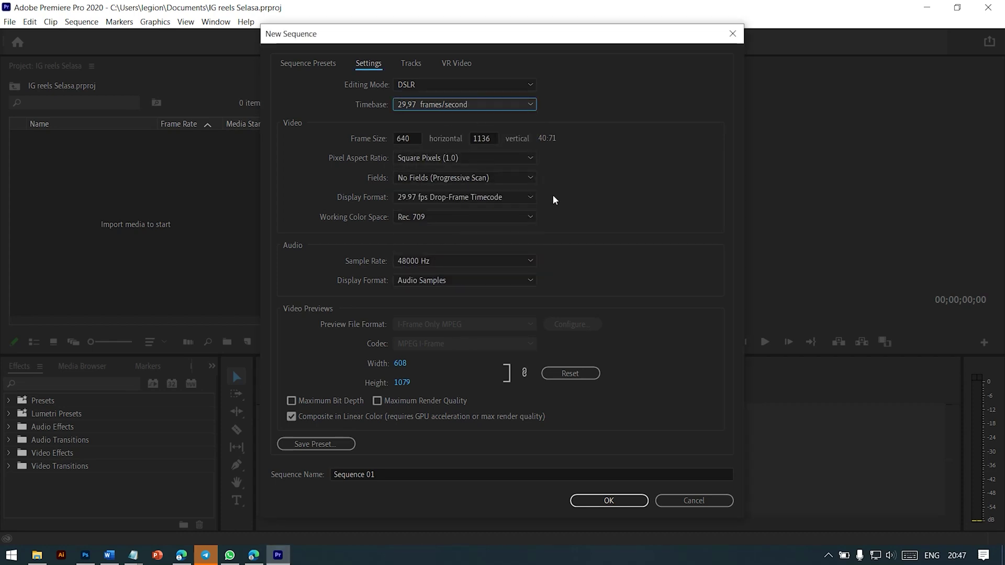
pyautogui.click(509, 200)
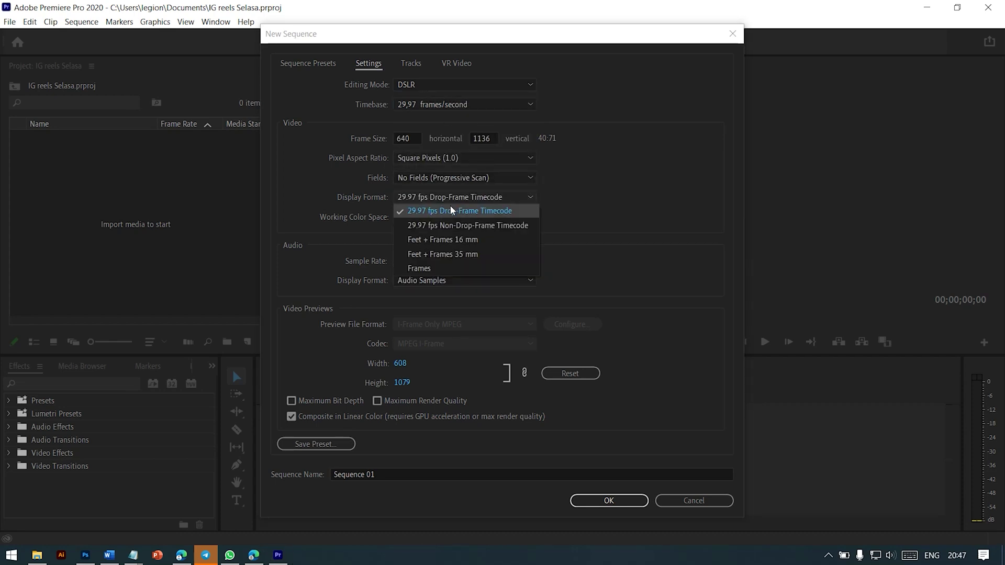
pyautogui.click(494, 197)
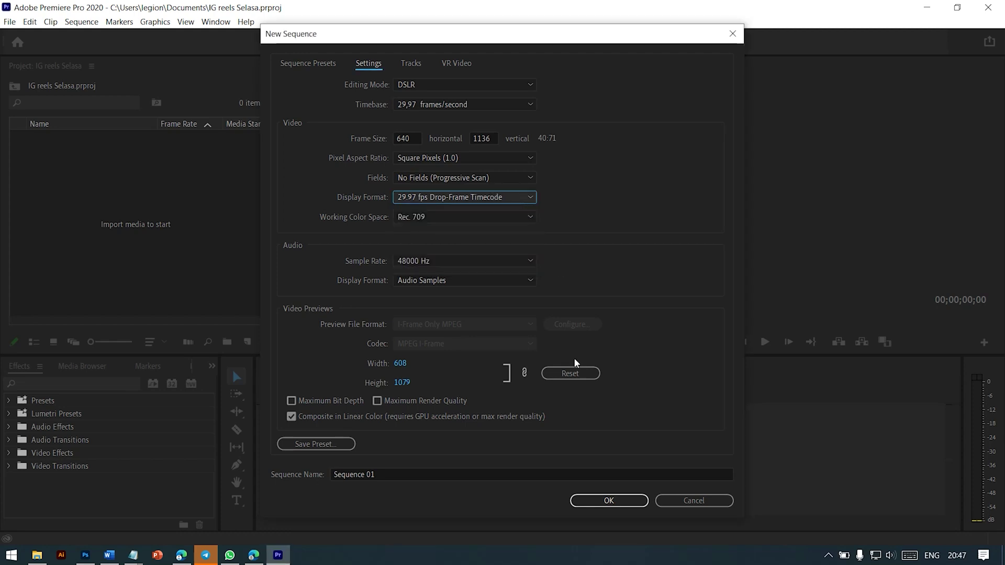
pyautogui.click(482, 105)
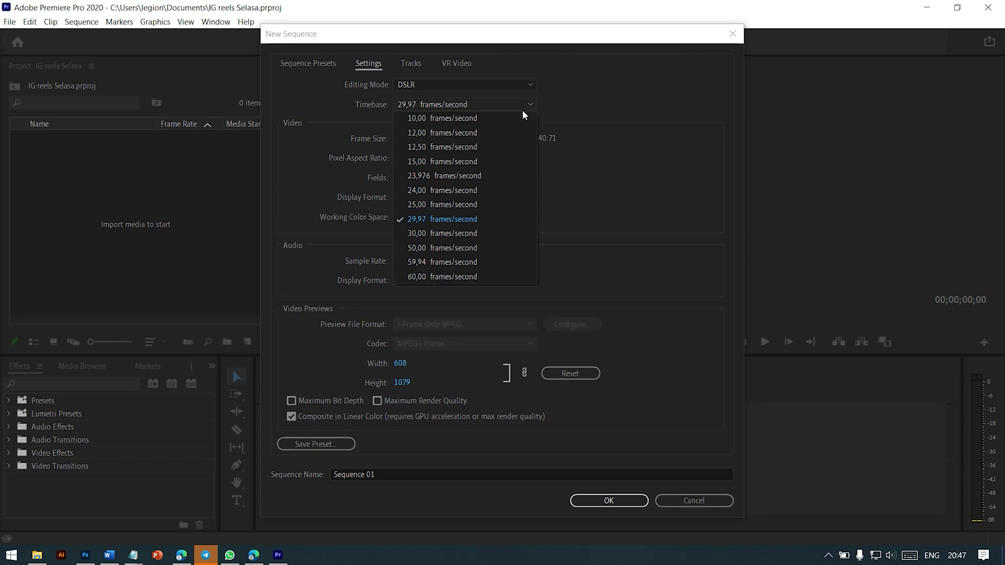
pyautogui.click(486, 231)
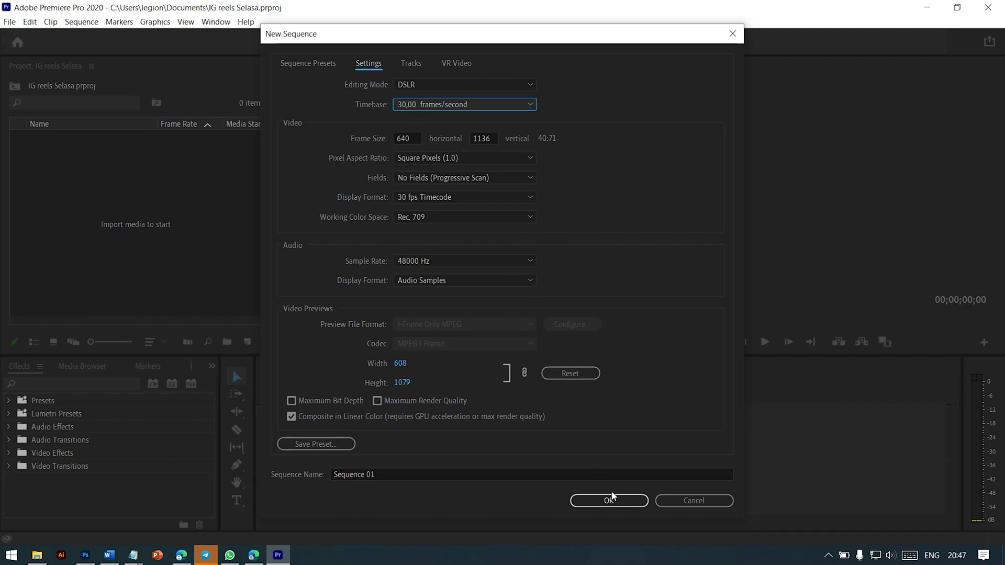
pyautogui.click(324, 443)
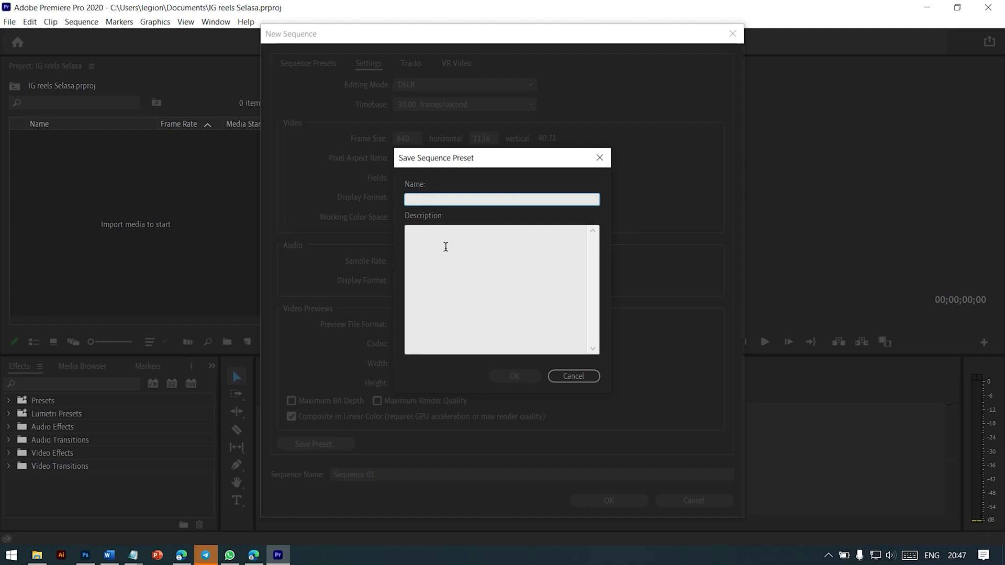
# - Name the preset 'Untuk IG Reels', save it, and create the 640×1136 30 fps Sequence 01
pyautogui.write('Untuk IG Reels')
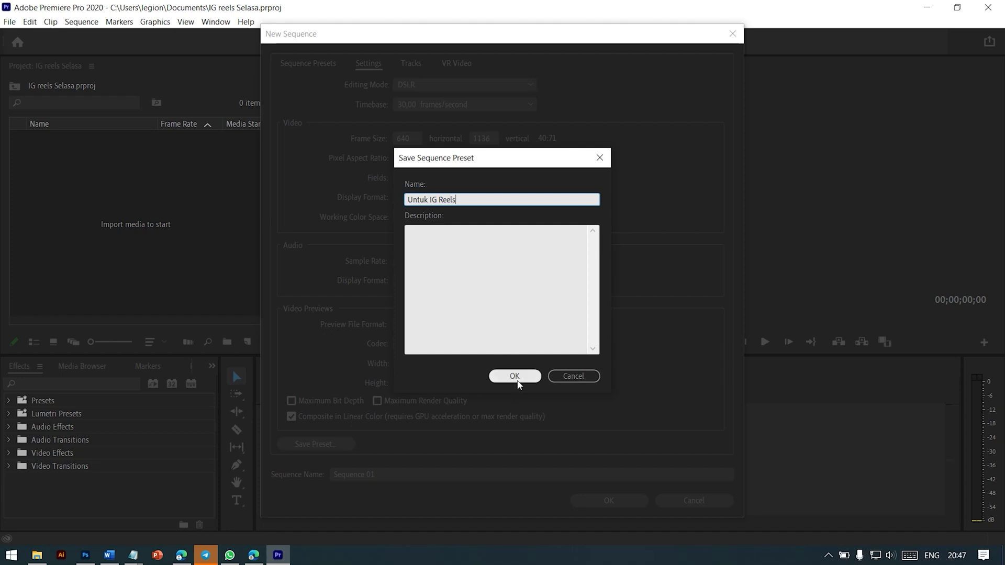
pyautogui.click(516, 377)
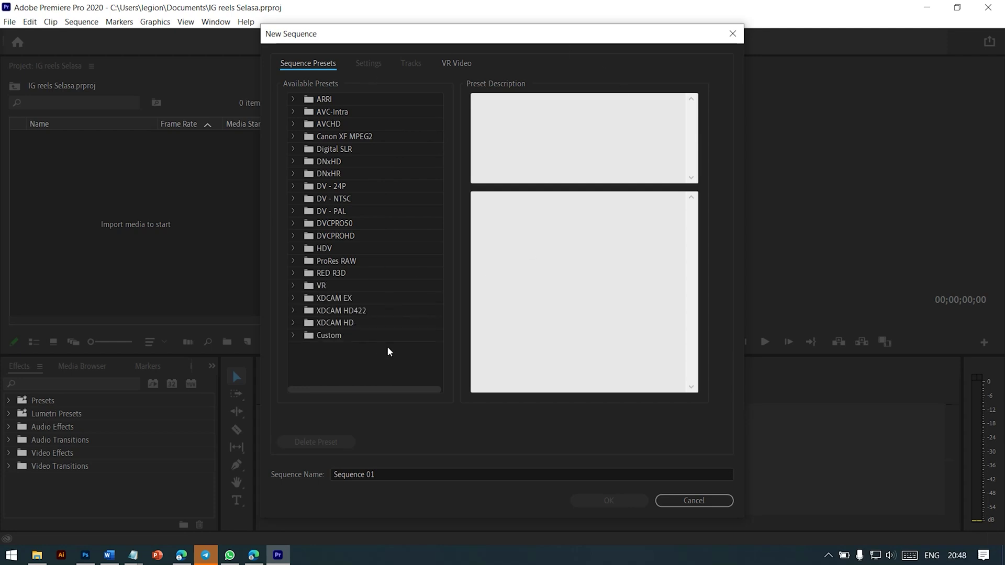
pyautogui.scroll(-2, 390, 356)
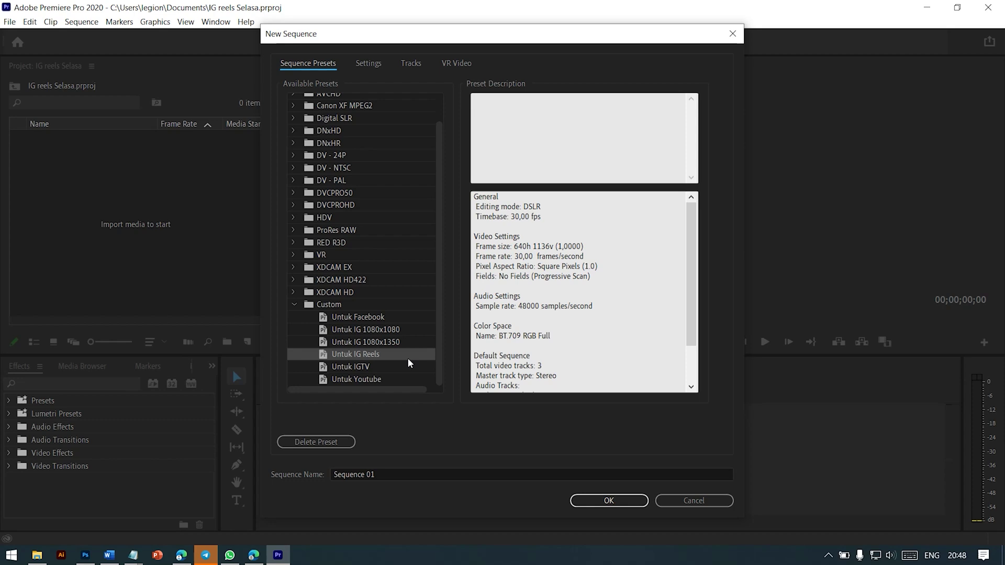
pyautogui.scroll(1, 367, 315)
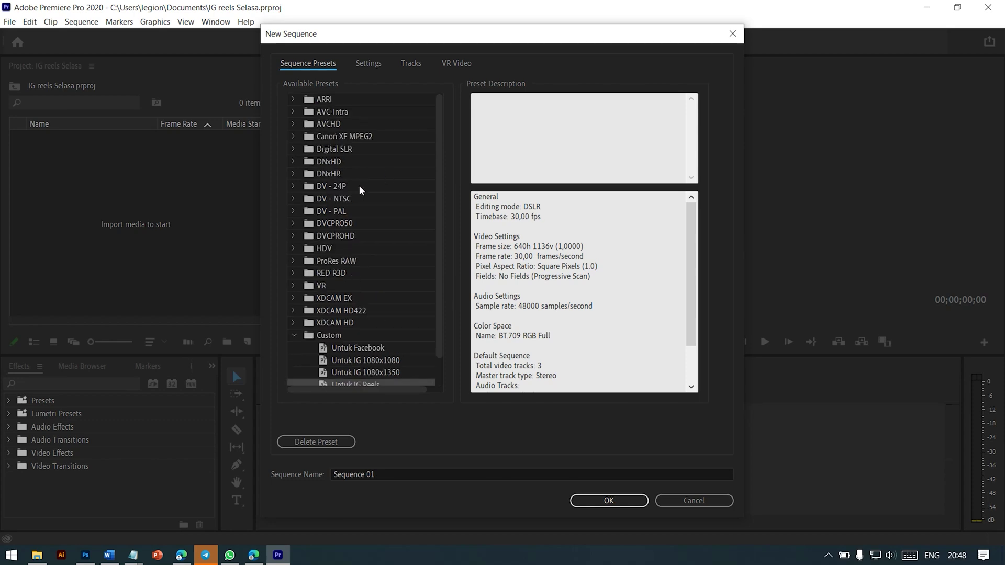
pyautogui.click(609, 500)
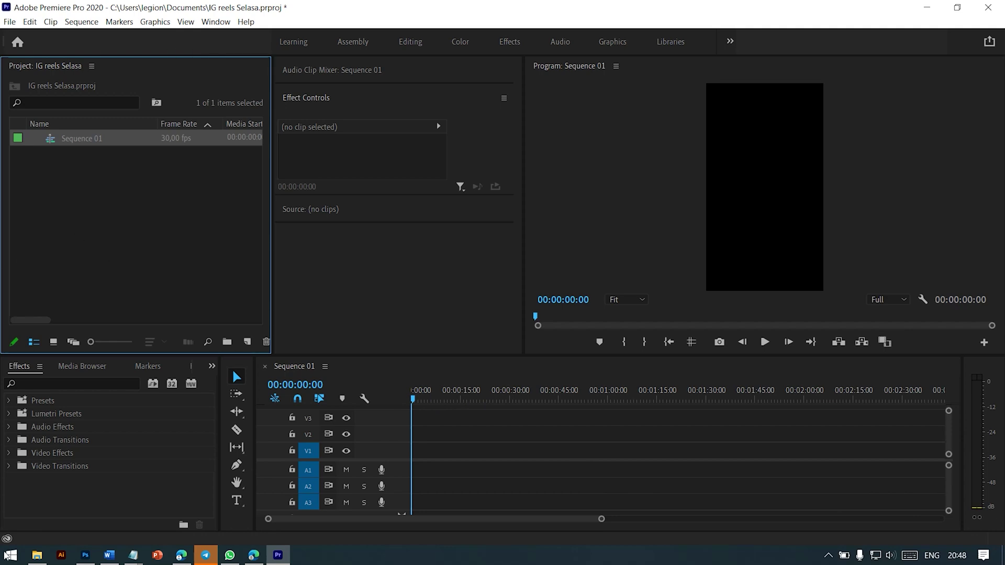
# - Drag DSFC7201_4.mov from File Explorer's Videos folder into the Project panel and preview it
pyautogui.click(37, 555)
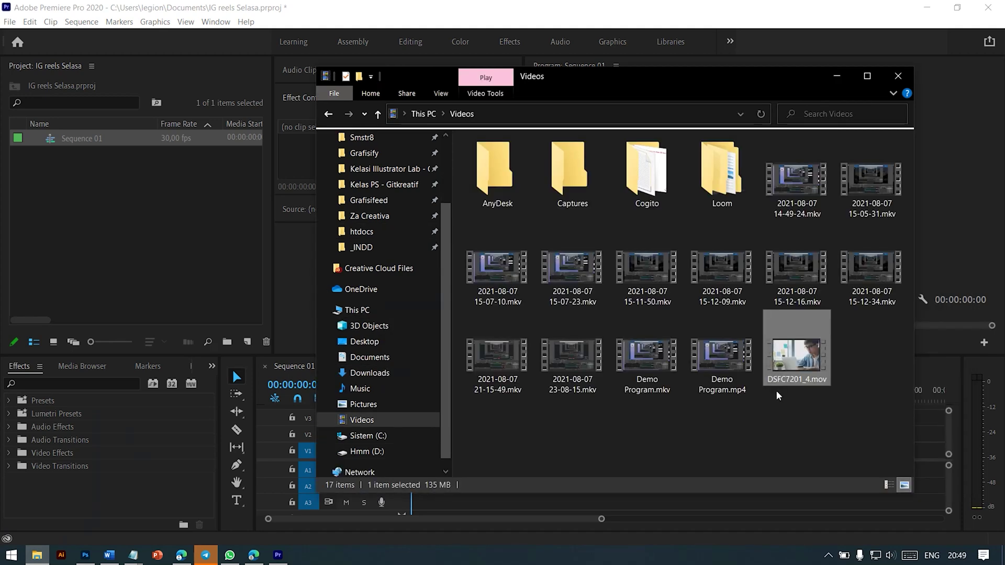
pyautogui.moveTo(777, 388); pyautogui.dragTo(561, 331)
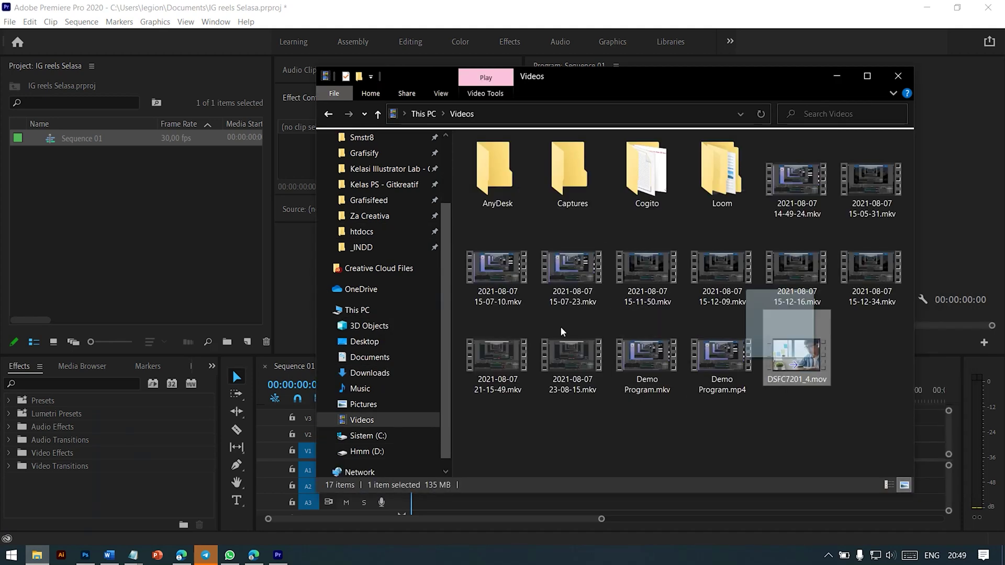
pyautogui.moveTo(561, 331); pyautogui.dragTo(150, 221)
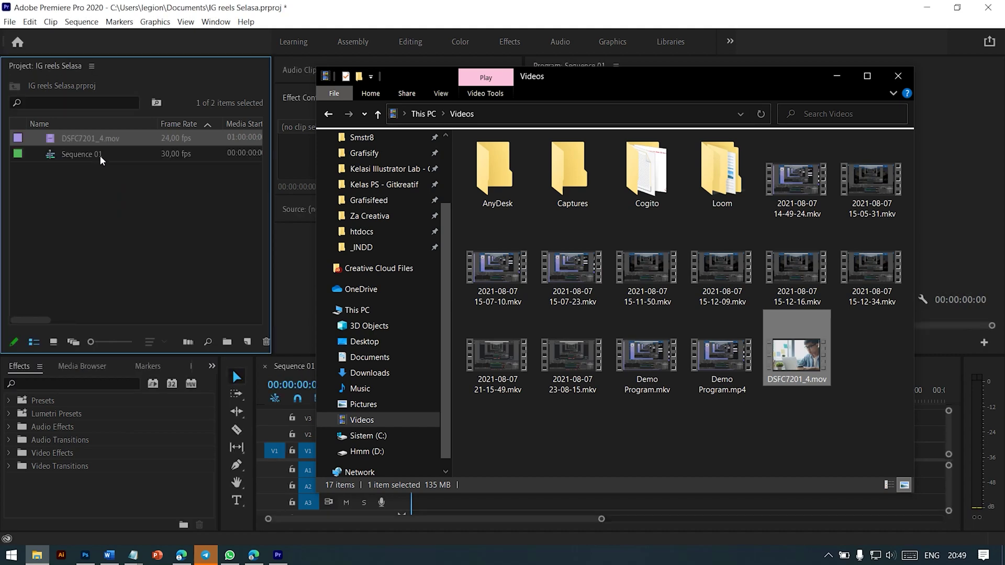
pyautogui.click(76, 198)
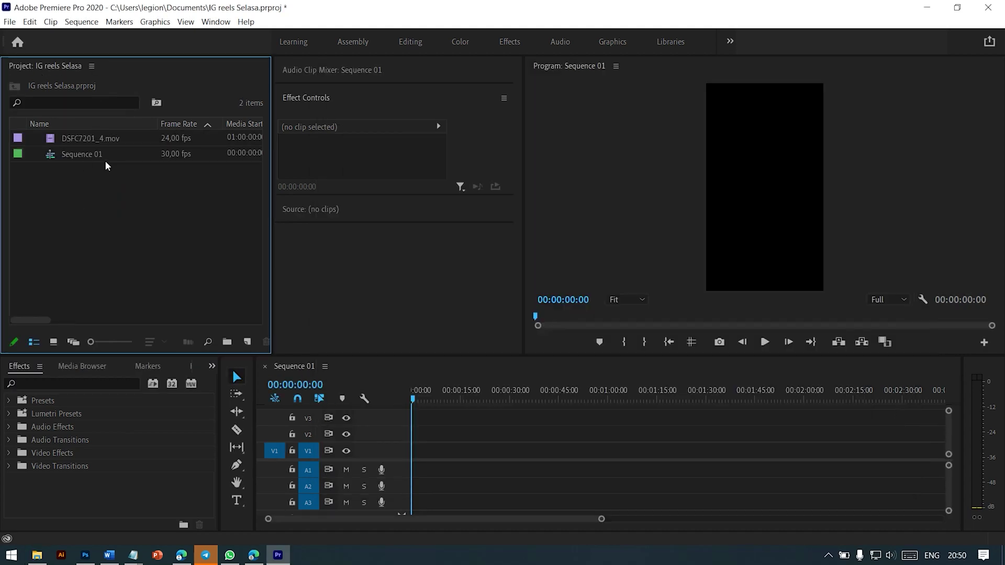
pyautogui.doubleClick(51, 139)
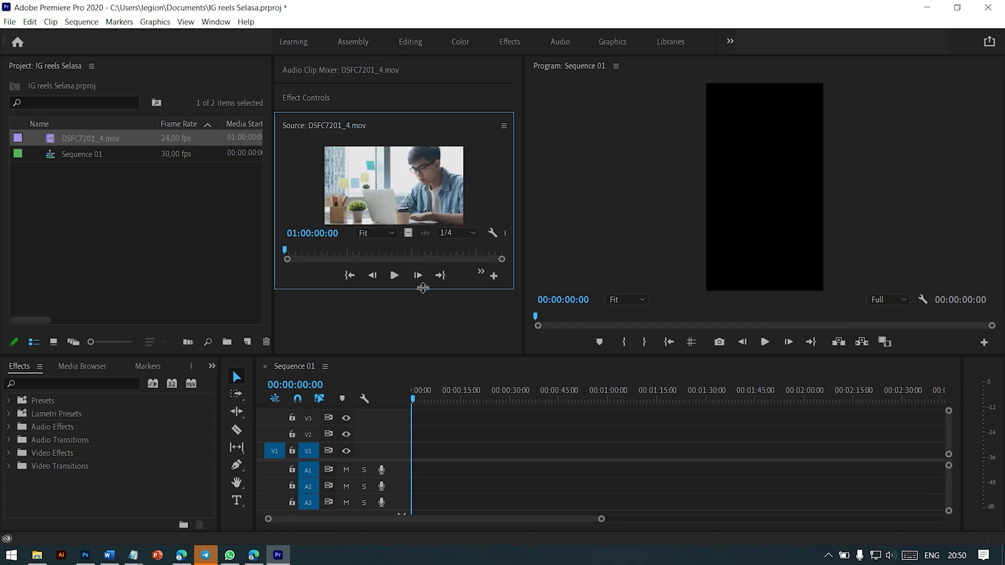
# - Mark In at 01:00:05:19 and Out at 01:00:09:15 on DSFC7201_4.mov, then drag it to V1
pyautogui.moveTo(524, 227); pyautogui.dragTo(657, 227)
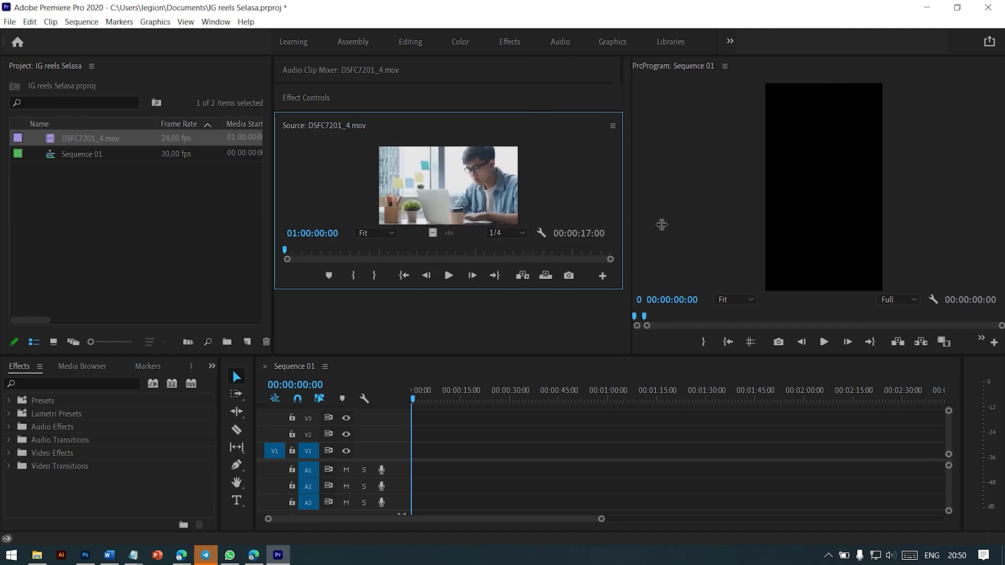
pyautogui.moveTo(440, 288); pyautogui.dragTo(440, 341)
pyautogui.click(427, 301)
pyautogui.moveTo(428, 297)
pyautogui.mouseDown()
pyautogui.moveTo(410, 301)
pyautogui.moveTo(484, 301)
pyautogui.mouseUp()
pyautogui.press('i')
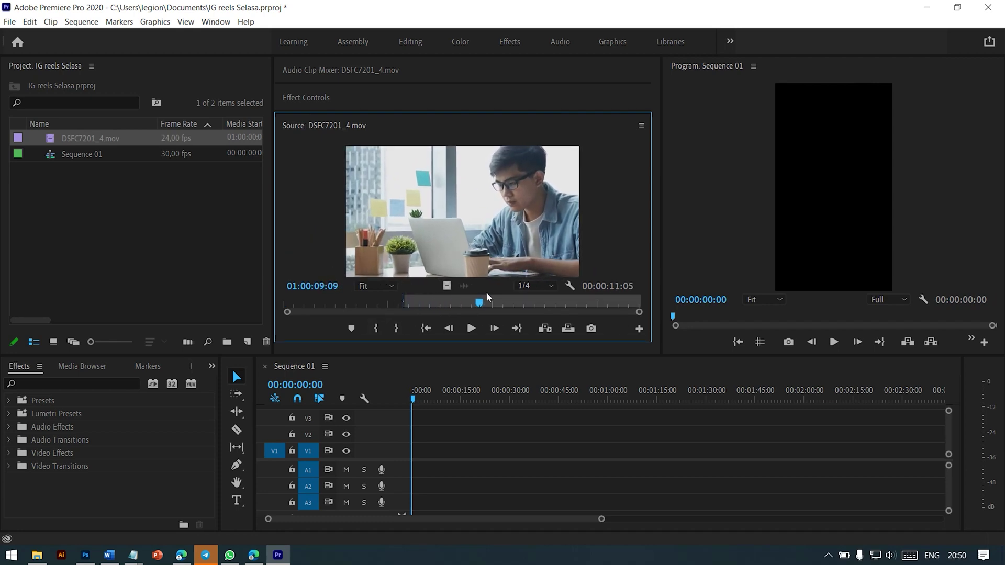
pyautogui.click(397, 328)
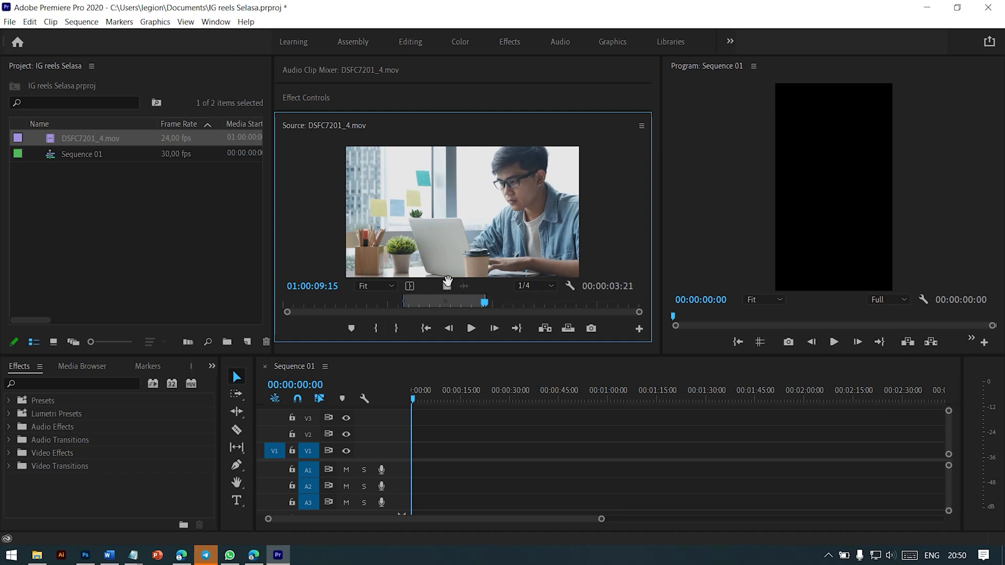
pyautogui.moveTo(419, 357); pyautogui.dragTo(416, 451)
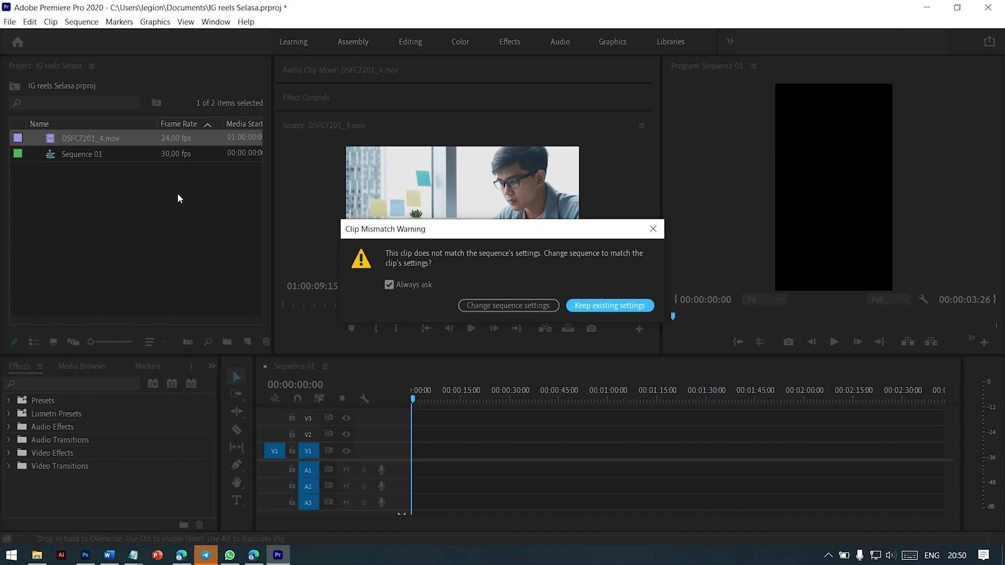
# - Keep the existing sequence settings, dock the Program monitor right, and widen and zoom the timeline
pyautogui.click(616, 312)
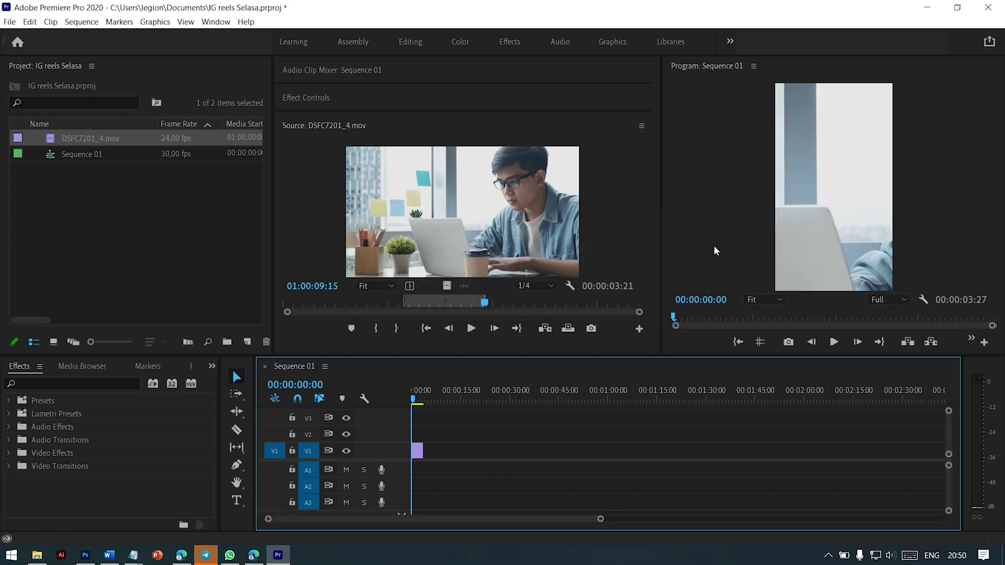
pyautogui.moveTo(780, 74); pyautogui.dragTo(995, 182)
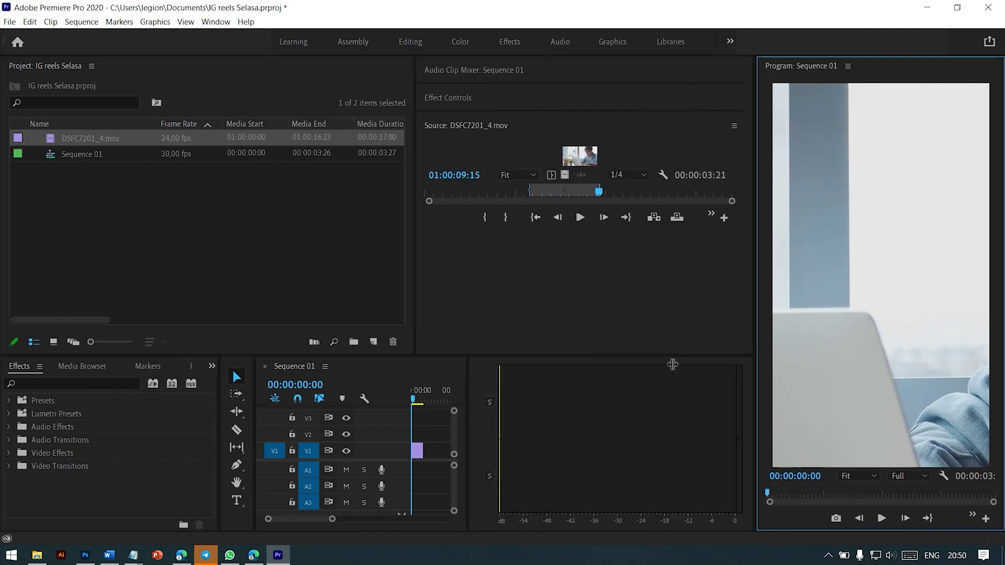
pyautogui.moveTo(540, 412); pyautogui.dragTo(699, 412)
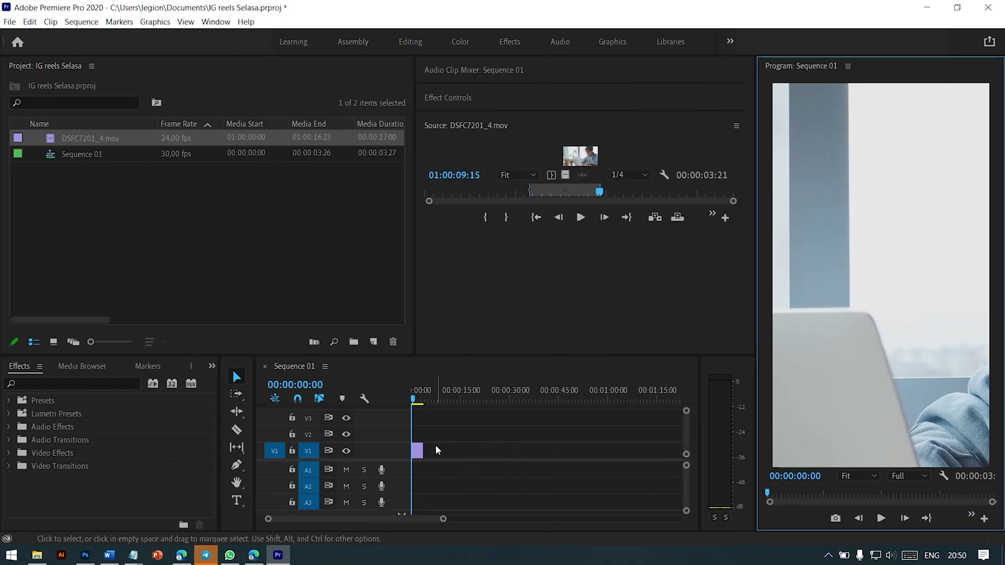
pyautogui.scroll(-3, 435, 445)
pyautogui.moveTo(363, 514); pyautogui.dragTo(273, 524)
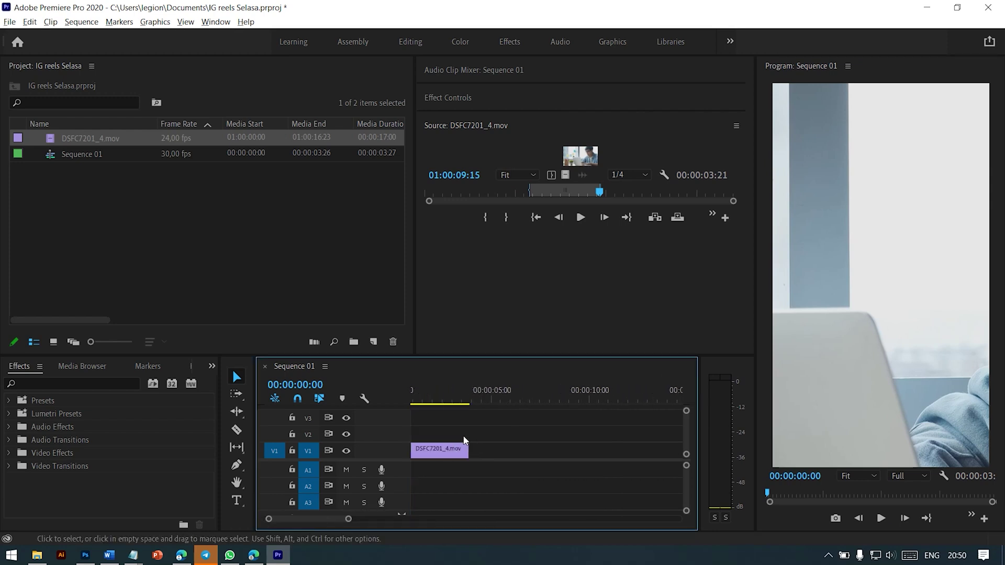
# - Scale DSFC7201_4.mov to 54 in Effect Controls Motion, then deselect the clip
pyautogui.click(429, 399)
pyautogui.moveTo(433, 403); pyautogui.dragTo(436, 401)
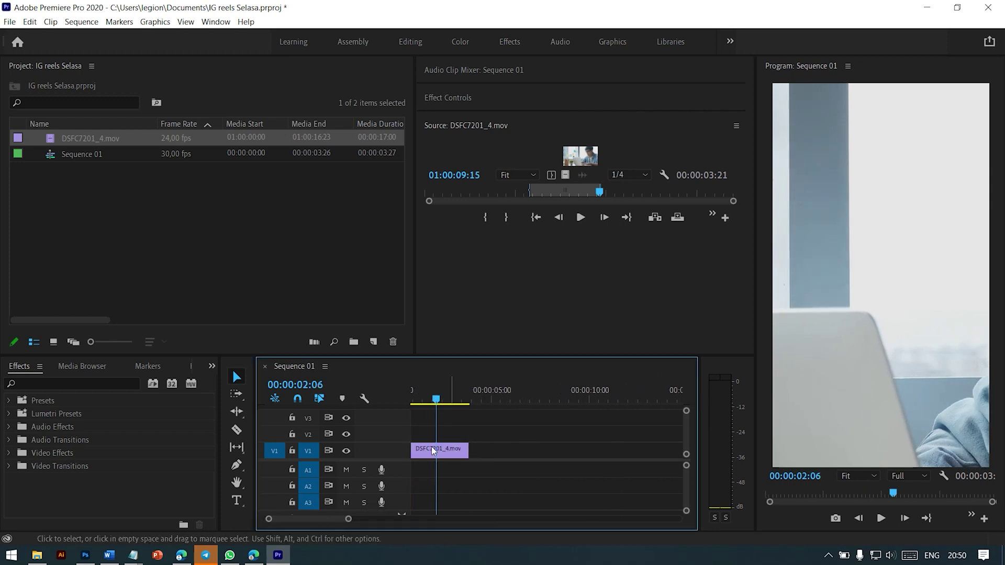
pyautogui.click(494, 99)
pyautogui.moveTo(535, 183)
pyautogui.mouseDown()
pyautogui.moveTo(511, 183)
pyautogui.moveTo(507, 169)
pyautogui.mouseUp()
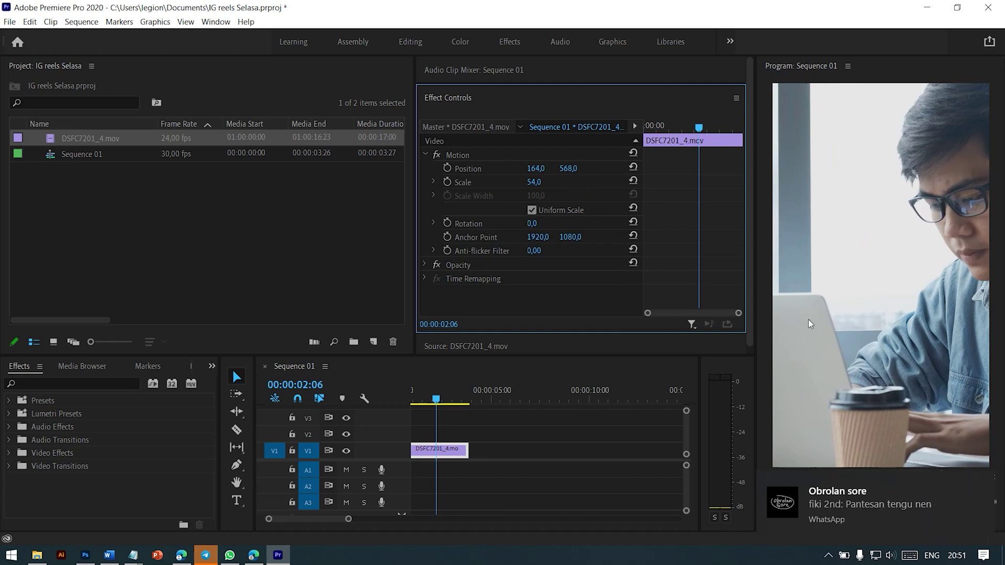
pyautogui.click(508, 449)
pyautogui.click(442, 402)
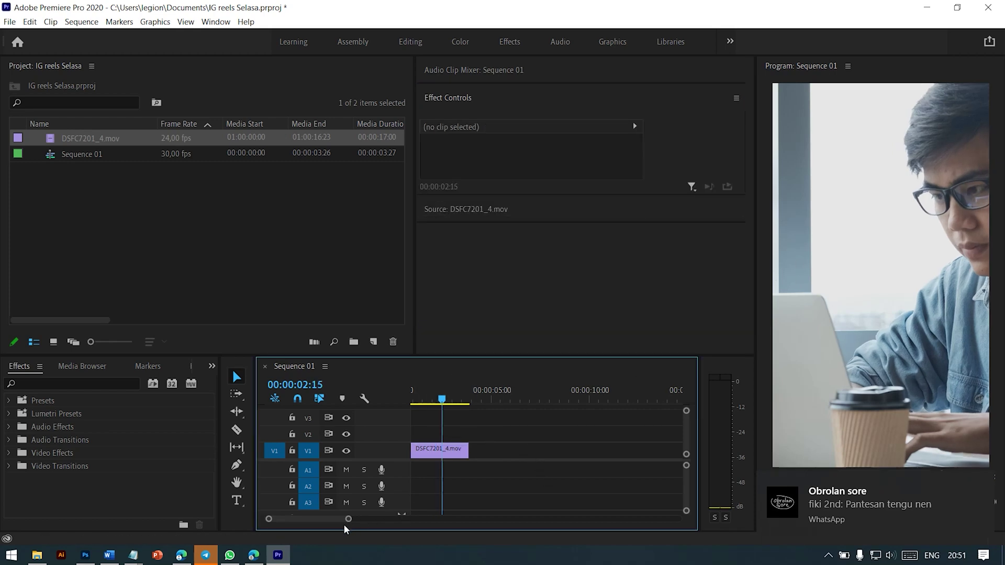
pyautogui.scroll(1, 329, 520)
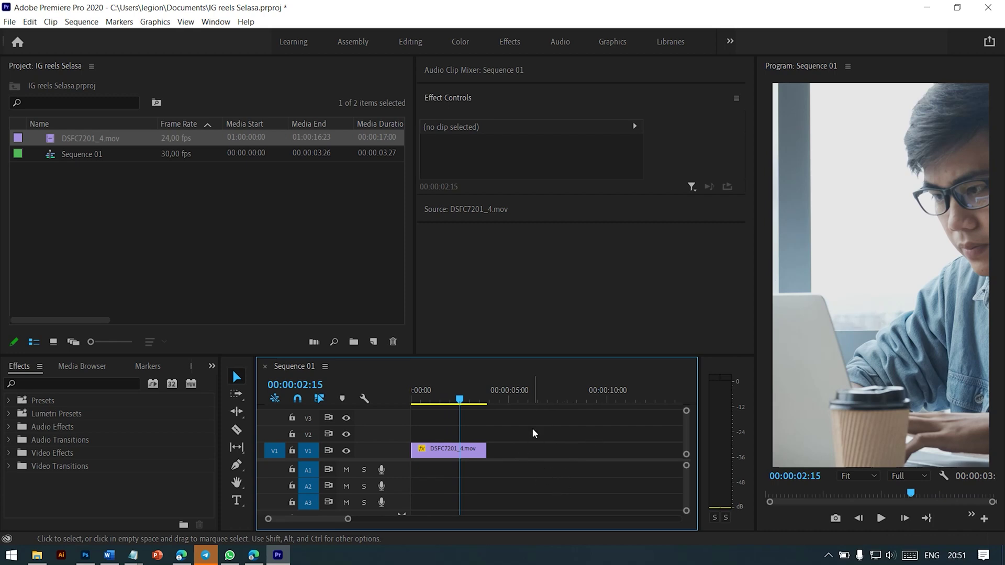
# - Open the Export Settings dialog for Sequence 01 via File > Export > Media
pyautogui.hotkey('ctrl', 'm')
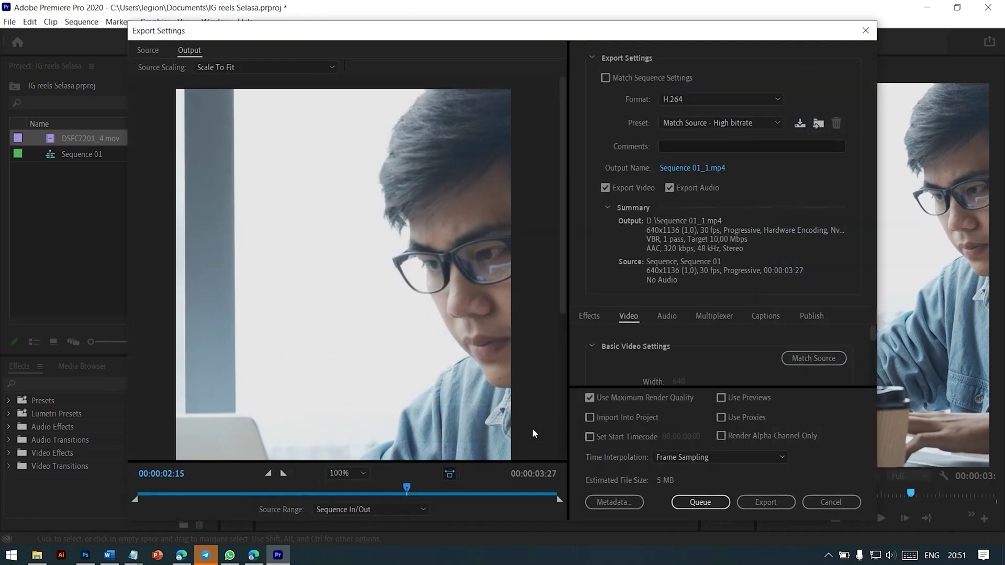
pyautogui.press('Escape')
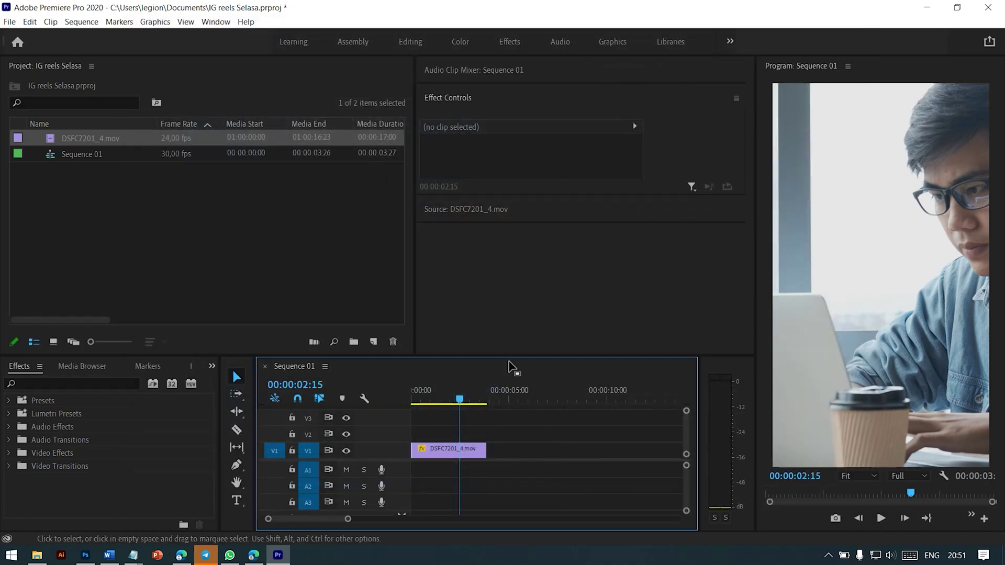
pyautogui.click(82, 25)
pyautogui.moveTo(10, 22)
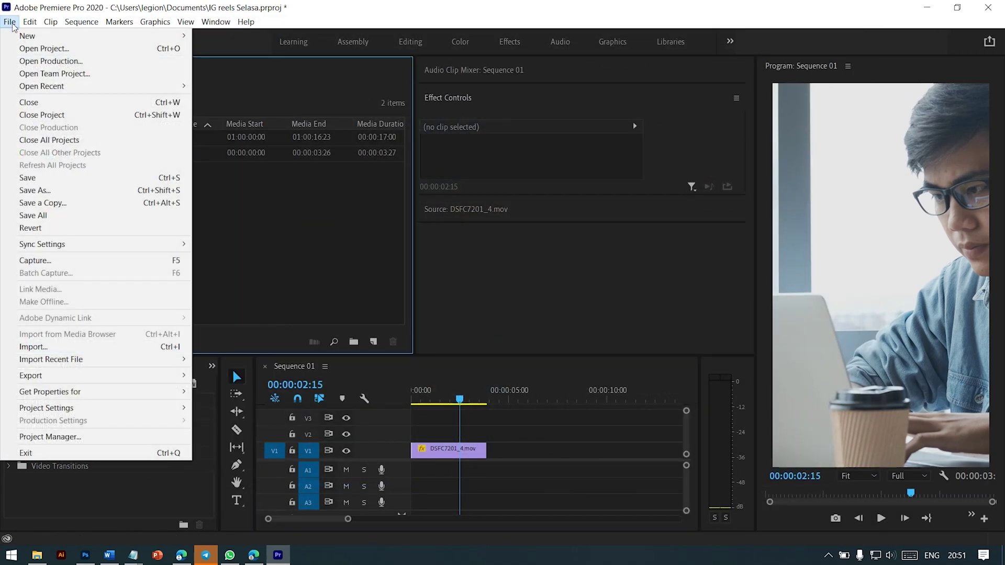
pyautogui.moveTo(32, 376)
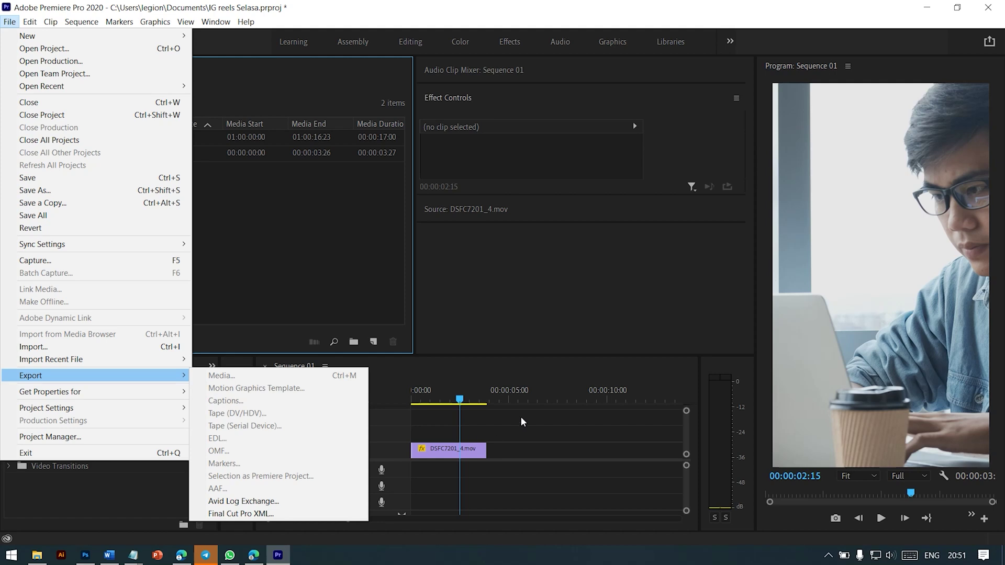
pyautogui.click(322, 231)
pyautogui.click(555, 434)
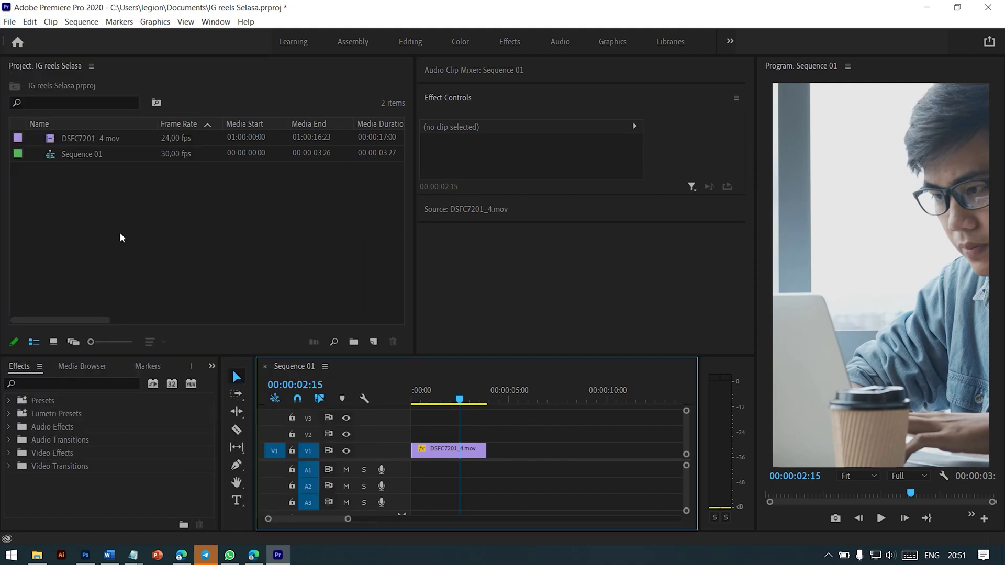
pyautogui.hotkey('alt', 'f')
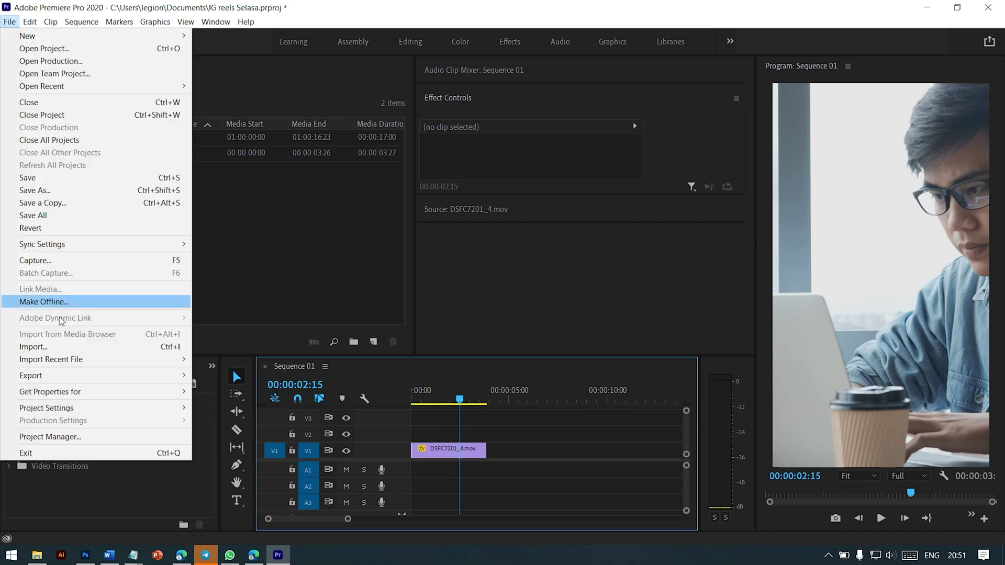
pyautogui.moveTo(95, 376)
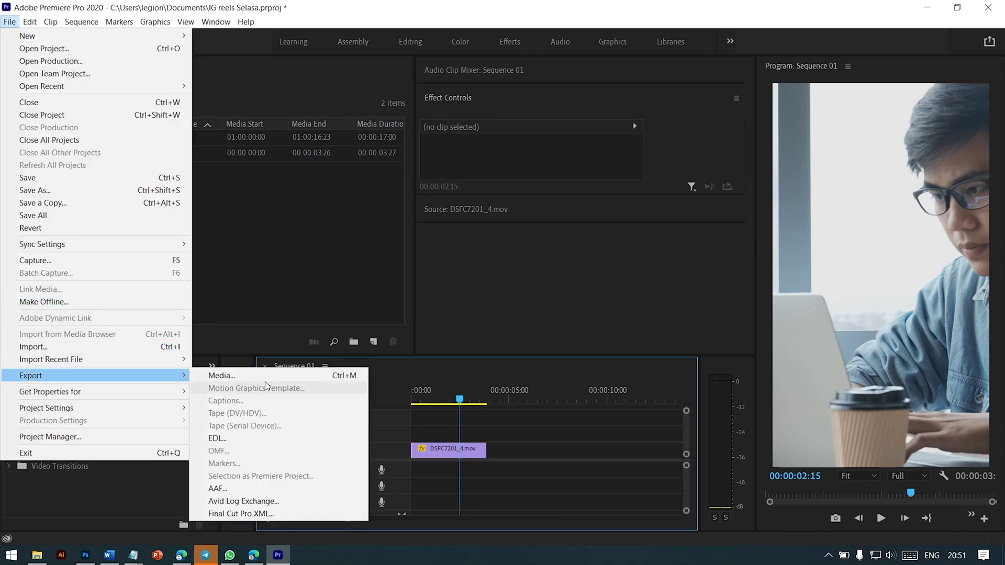
pyautogui.click(281, 381)
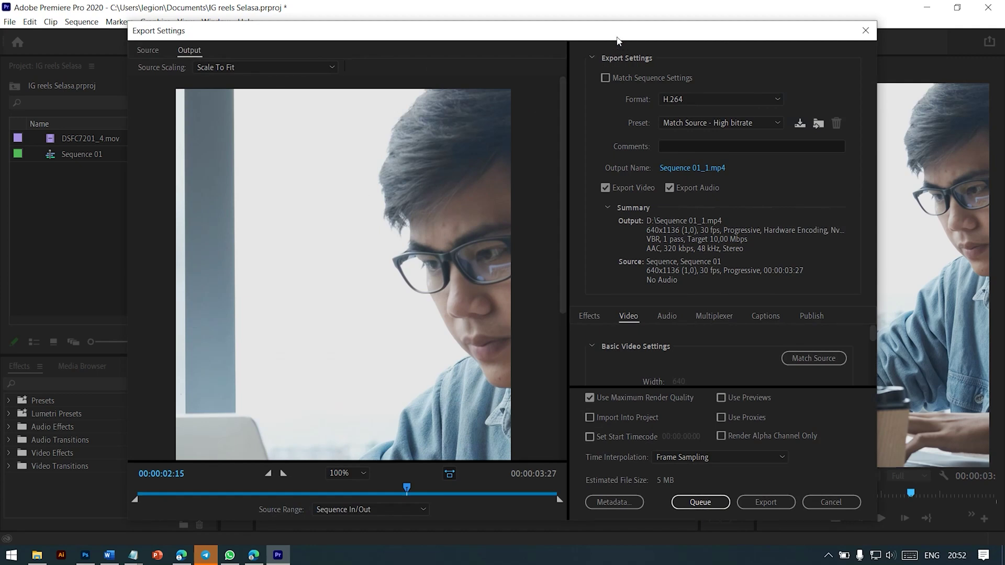
# - Keep H.264 format and the Match Source - High bitrate preset
pyautogui.moveTo(582, 30); pyautogui.dragTo(543, 29)
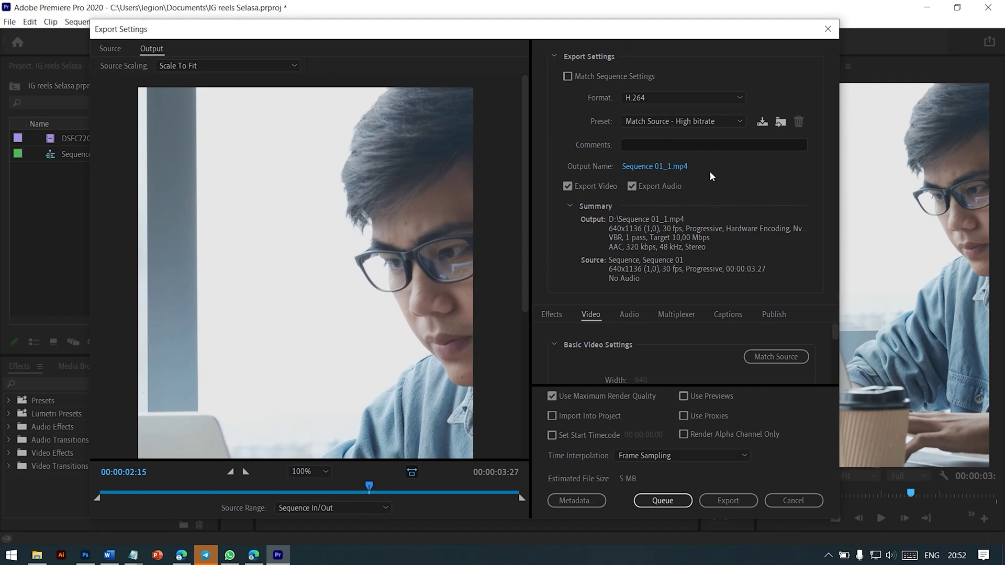
pyautogui.click(678, 100)
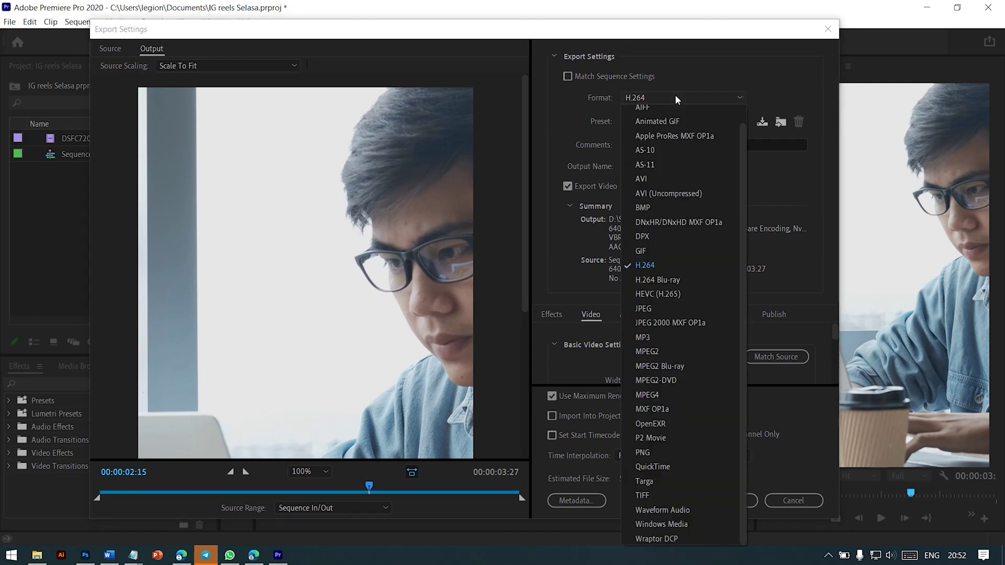
pyautogui.click(678, 100)
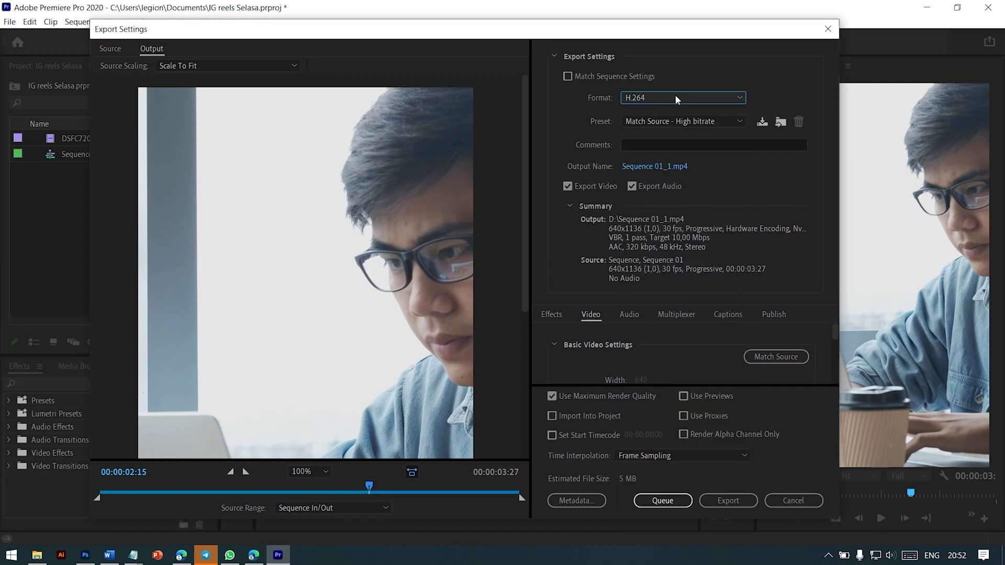
pyautogui.click(665, 123)
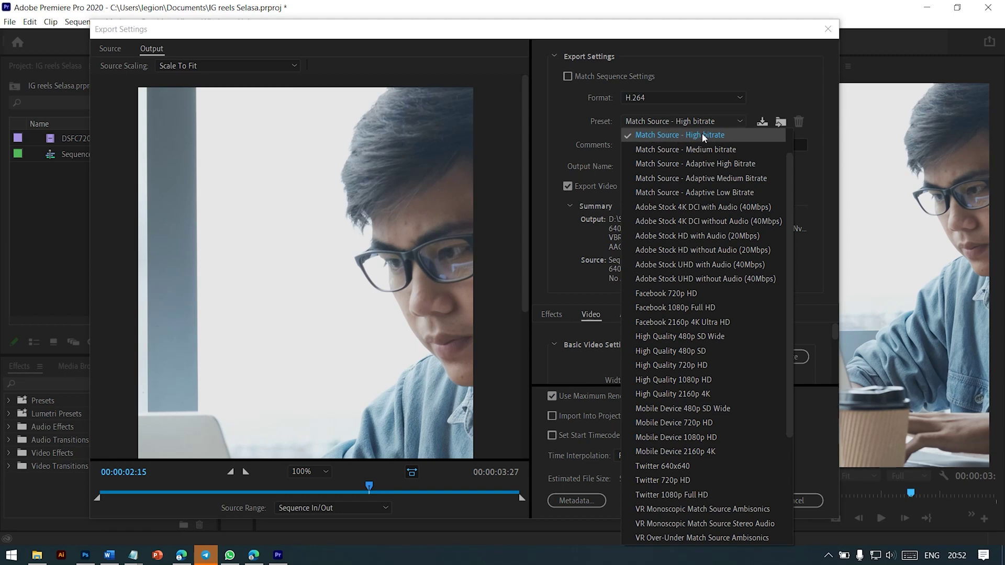
pyautogui.click(704, 137)
# - Rename the output file to Selasa.mp4 on drive D and save
pyautogui.click(658, 168)
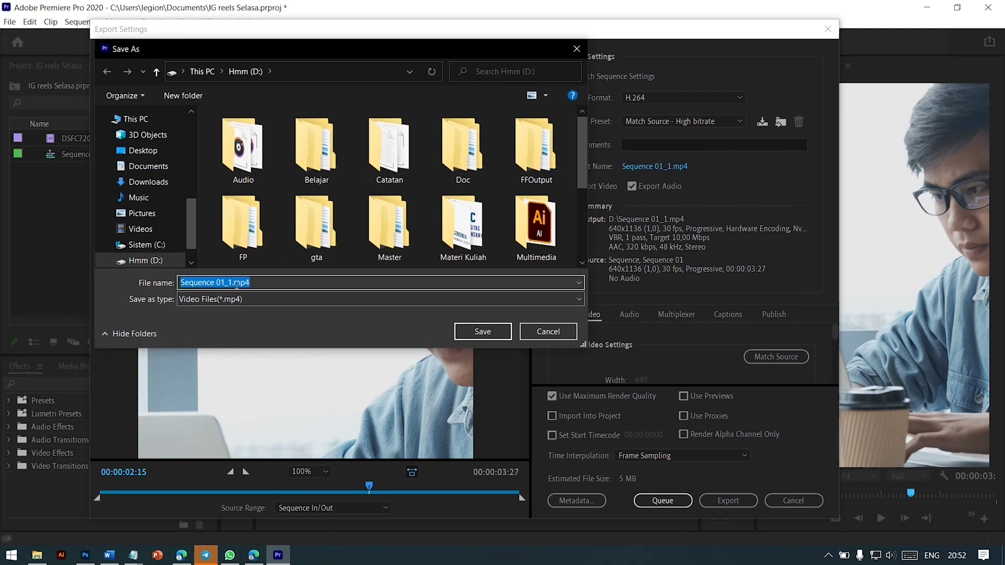
pyautogui.moveTo(231, 282); pyautogui.dragTo(1, 257)
pyautogui.write('Selasa')
pyautogui.click(483, 331)
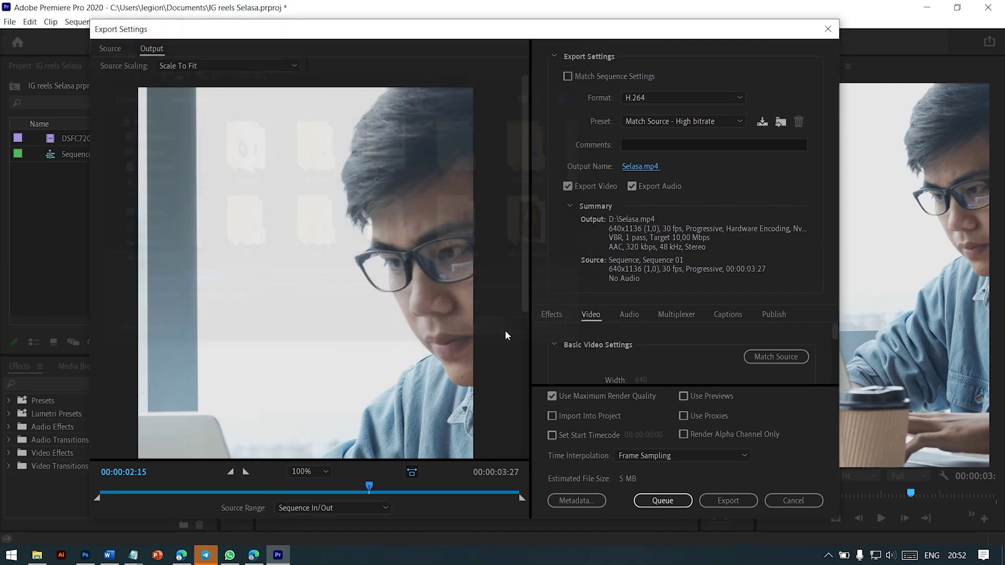
# - Set Bitrate Encoding to VBR, 2 pass in the Video settings
pyautogui.scroll(-1, 651, 356)
pyautogui.scroll(1, 653, 356)
pyautogui.scroll(-1, 655, 357)
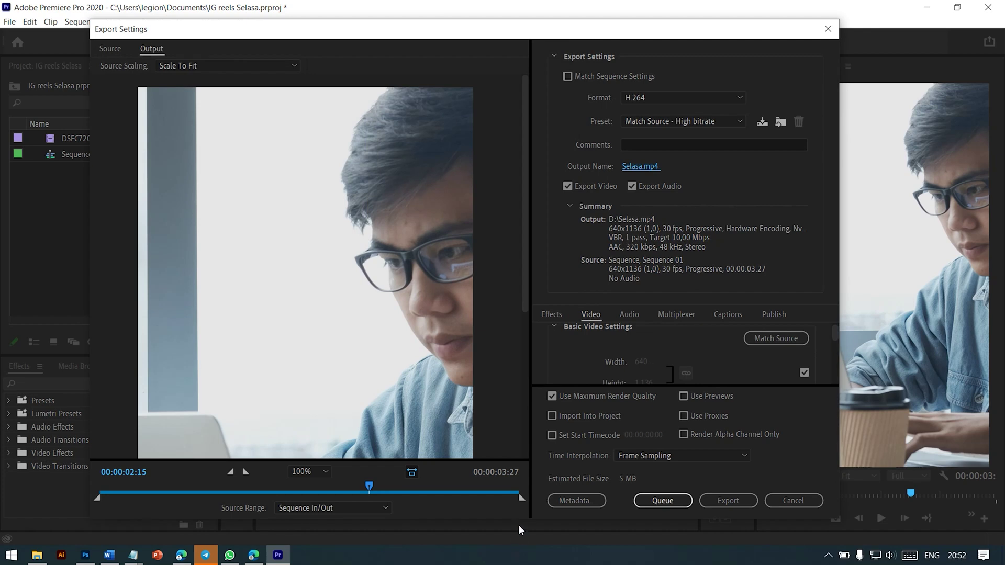
pyautogui.moveTo(520, 530); pyautogui.dragTo(522, 551)
pyautogui.scroll(-1, 672, 346)
pyautogui.scroll(-1, 670, 355)
pyautogui.scroll(-1, 681, 362)
pyautogui.scroll(-2, 703, 358)
pyautogui.scroll(-2, 702, 358)
pyautogui.scroll(-2, 675, 358)
pyautogui.scroll(-2, 671, 361)
pyautogui.scroll(-2, 671, 360)
pyautogui.scroll(-2, 670, 358)
pyautogui.scroll(-1, 668, 358)
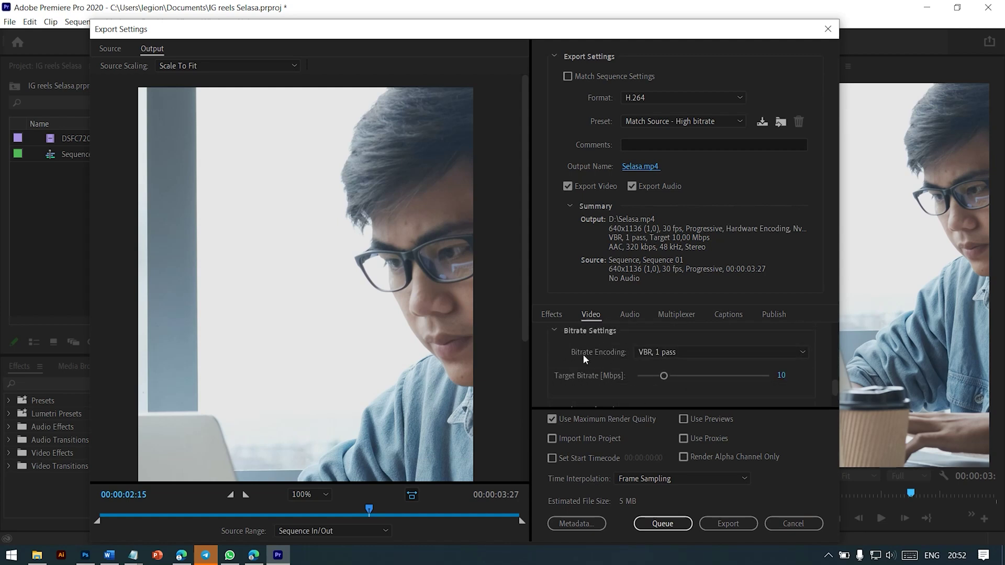
pyautogui.click(678, 352)
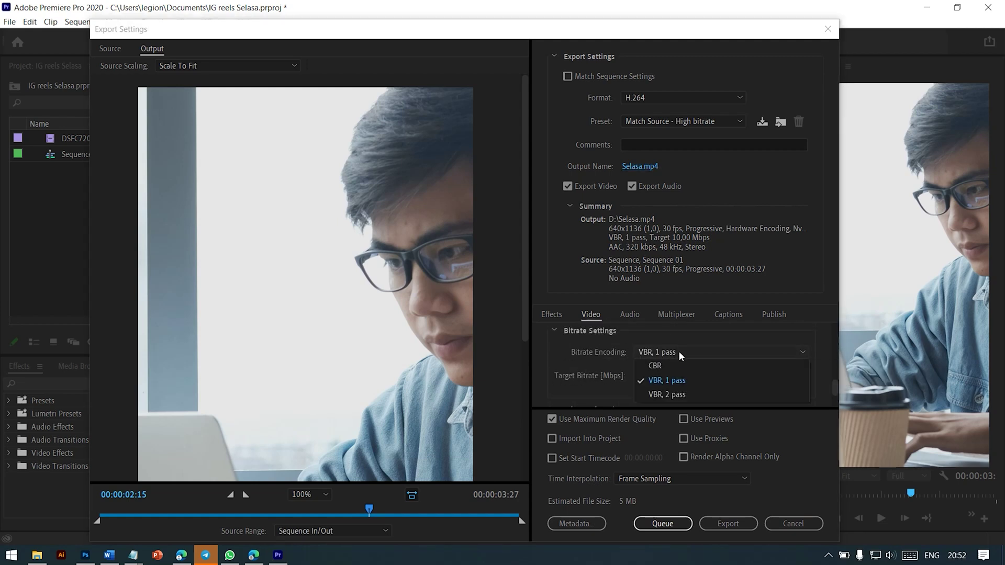
pyautogui.click(692, 394)
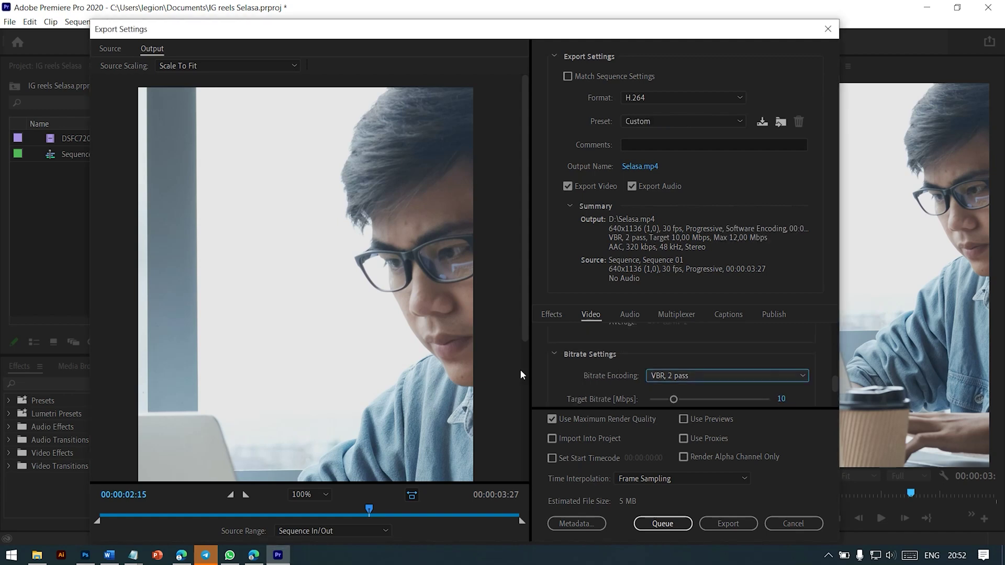
# - Set Target Bitrate to 2 Mbps and Maximum Bitrate to 3 Mbps
pyautogui.scroll(-1, 594, 374)
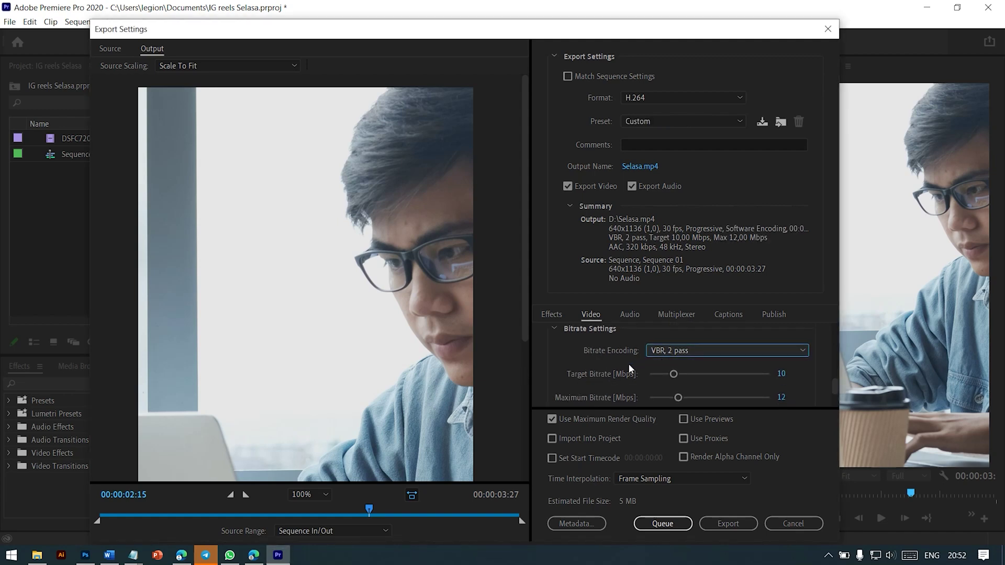
pyautogui.scroll(-1, 603, 366)
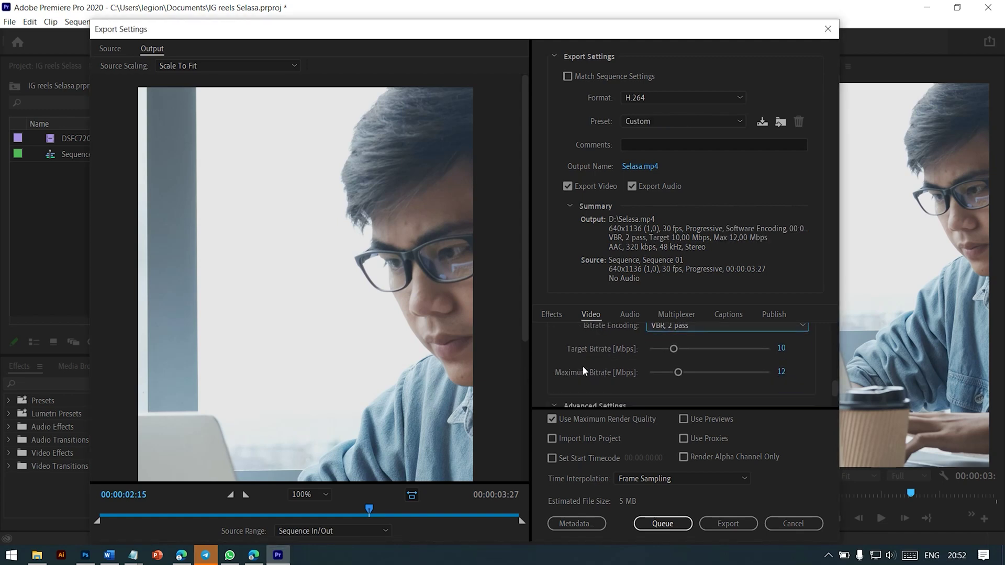
pyautogui.click(783, 348)
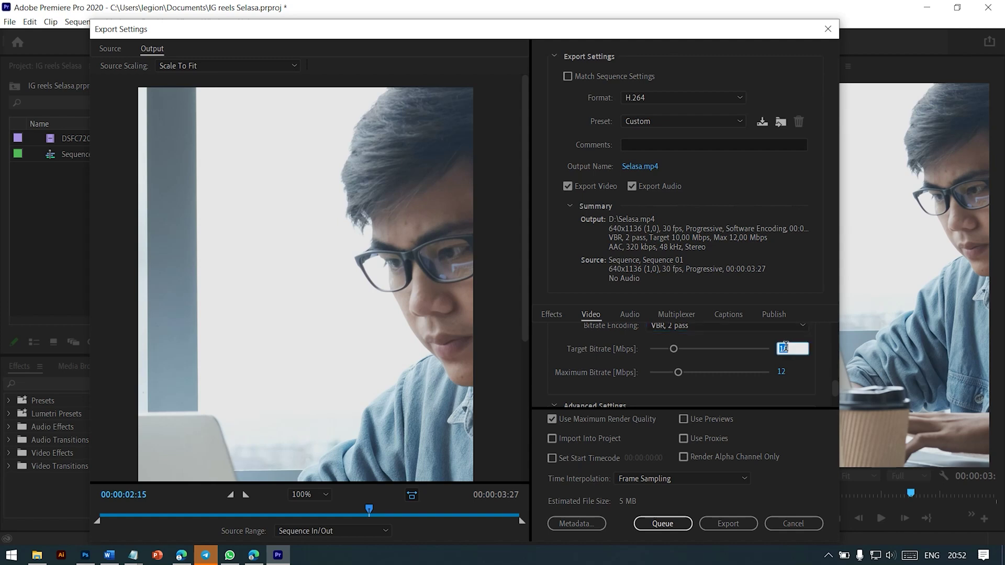
pyautogui.write('2')
pyautogui.press('Return')
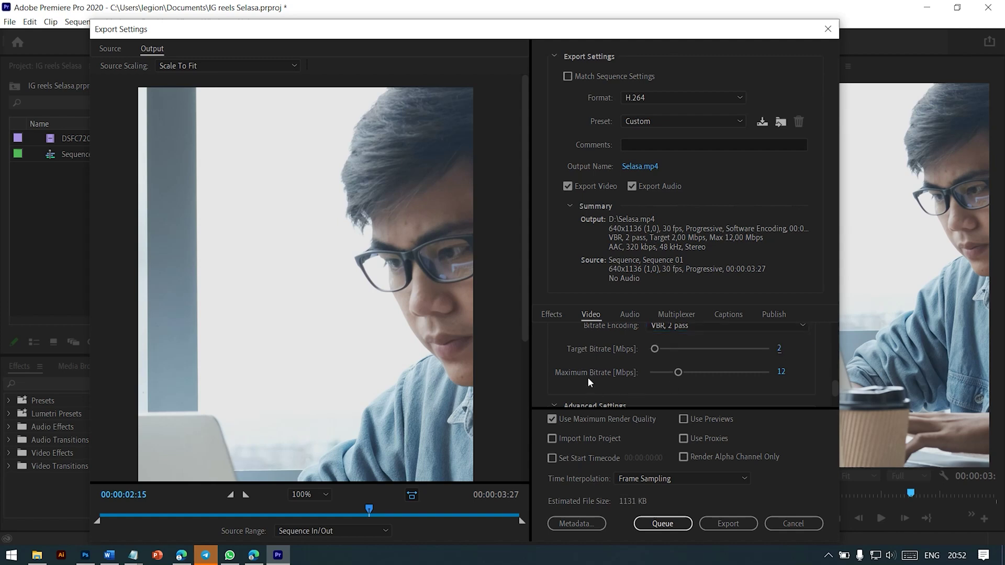
pyautogui.click(781, 372)
pyautogui.write('3')
pyautogui.press('Return')
pyautogui.scroll(-2, 601, 387)
pyautogui.scroll(1, 628, 369)
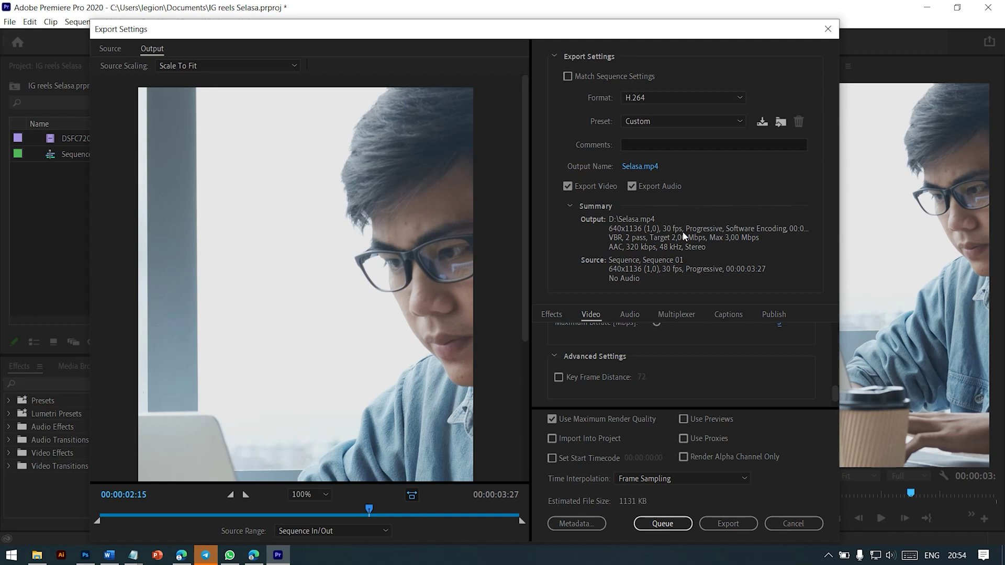
pyautogui.click(609, 420)
# - Enable Use Maximum Render Quality and export the sequence to Selasa.mp4
pyautogui.click(594, 421)
pyautogui.click(740, 522)
pyautogui.click(741, 521)
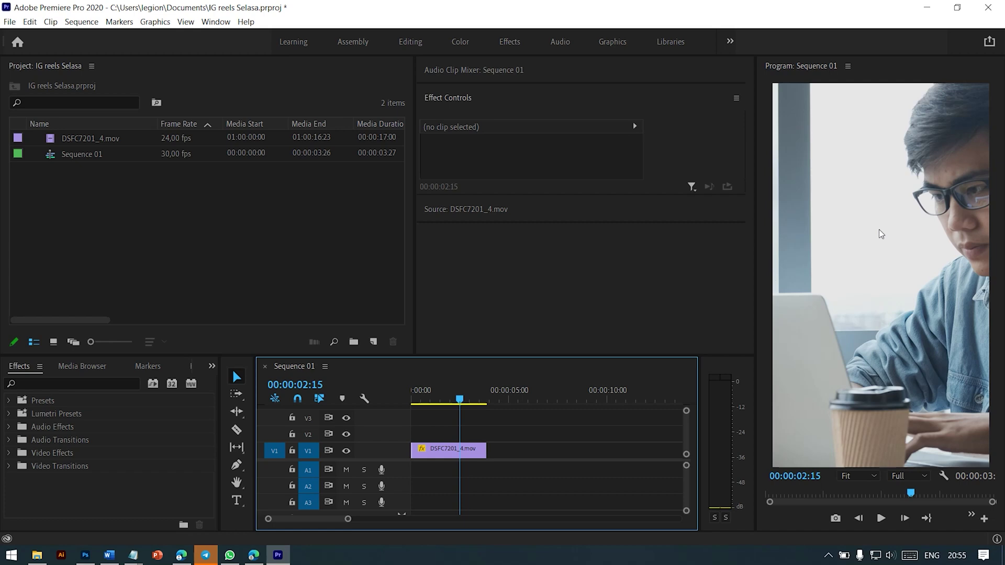
# - Return to Premiere Pro after encoding and reopen Export Settings with Ctrl+M
pyautogui.click(829, 555)
pyautogui.click(803, 532)
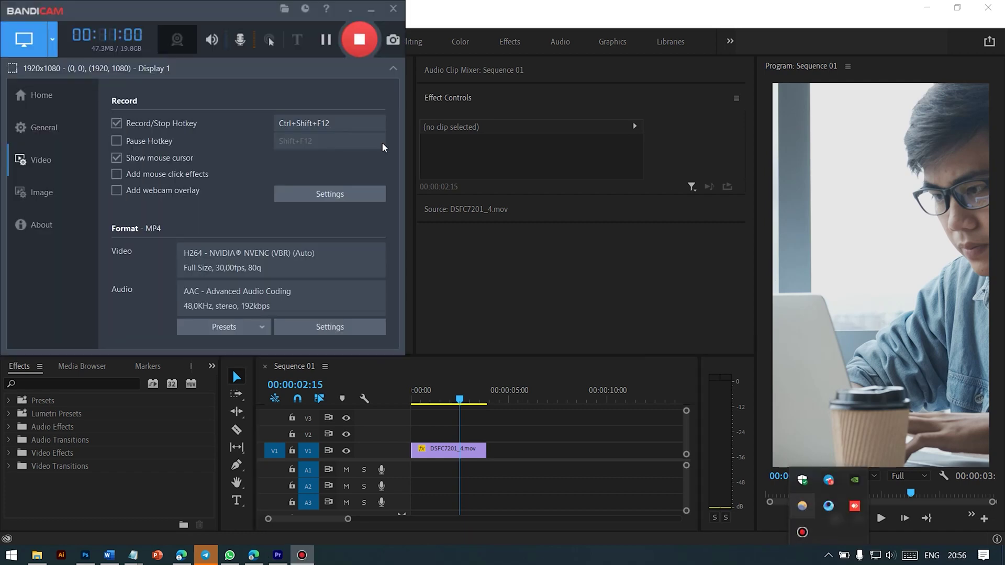
pyautogui.click(549, 304)
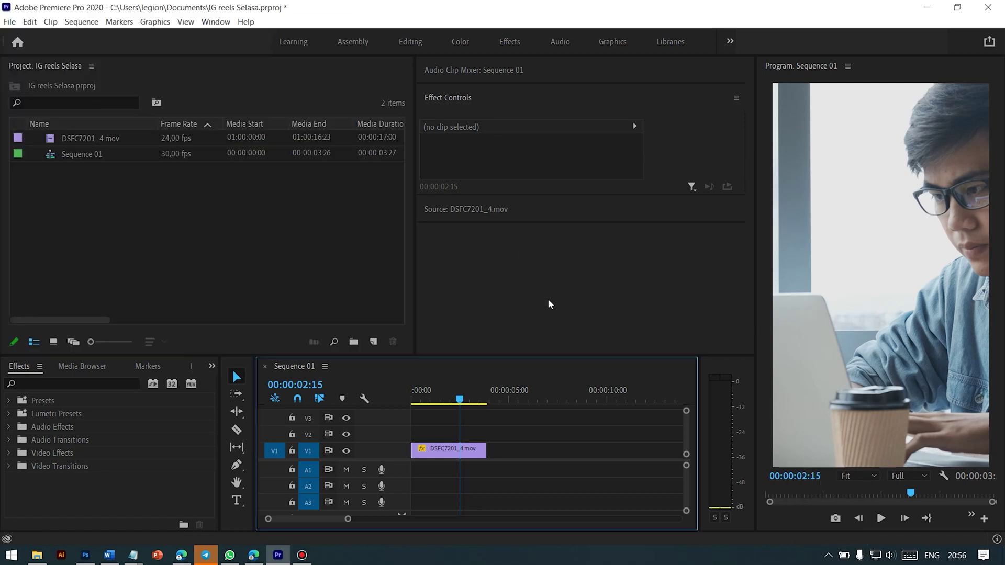
pyautogui.hotkey('ctrl', 'm')
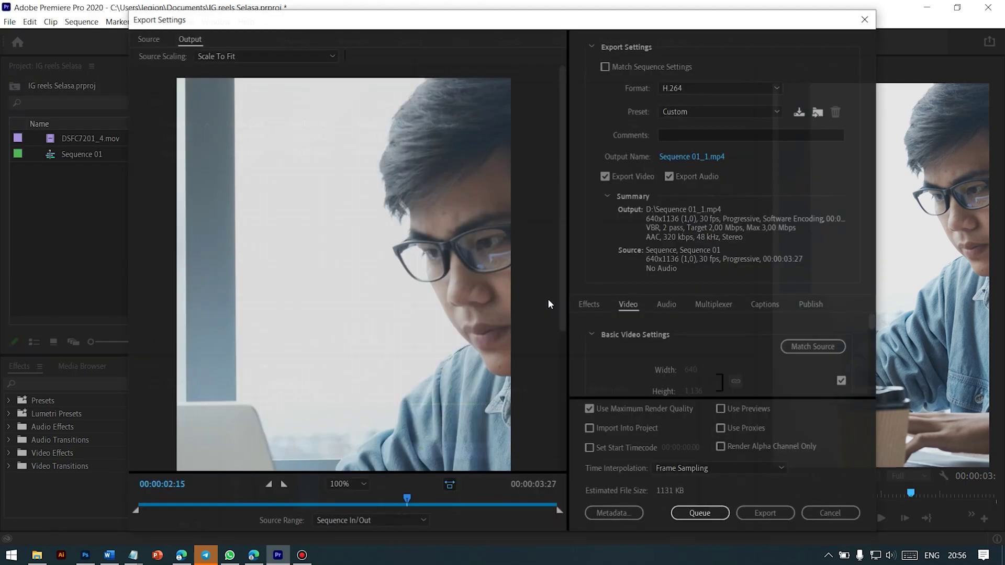
# - Save the custom settings as preset 'IG Reels' and keep it selected in Preset
pyautogui.click(800, 112)
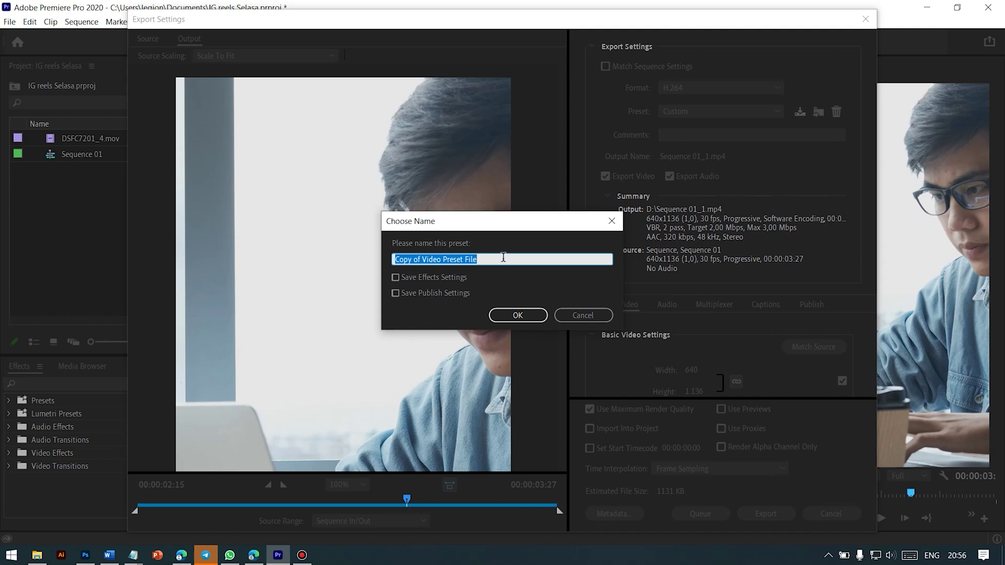
pyautogui.write('IG Reels')
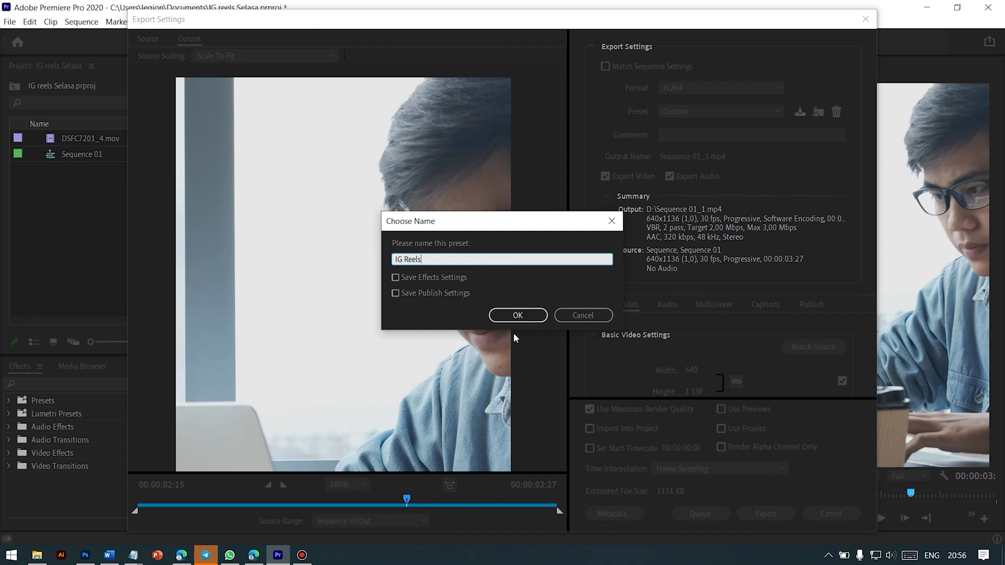
pyautogui.click(516, 320)
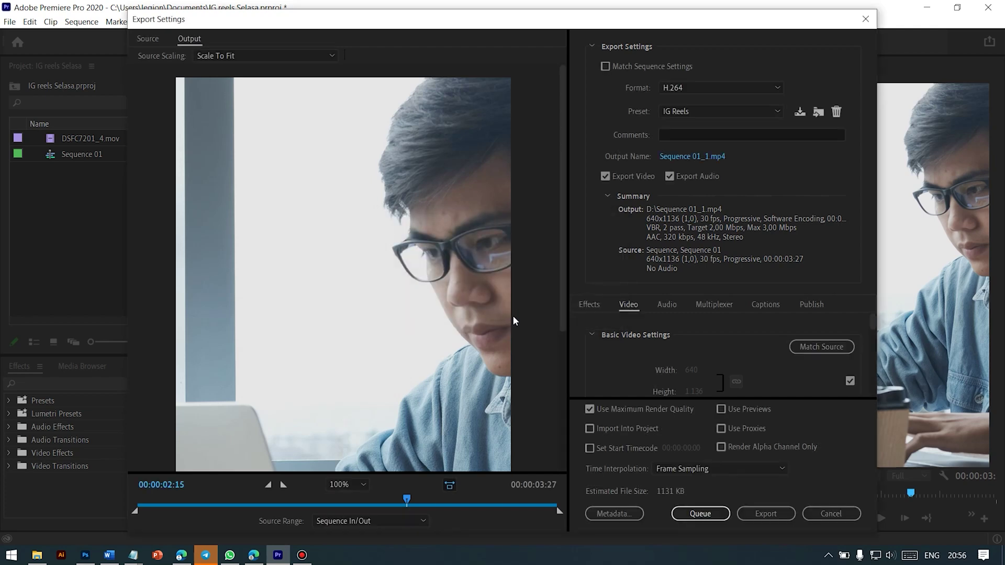
pyautogui.click(694, 113)
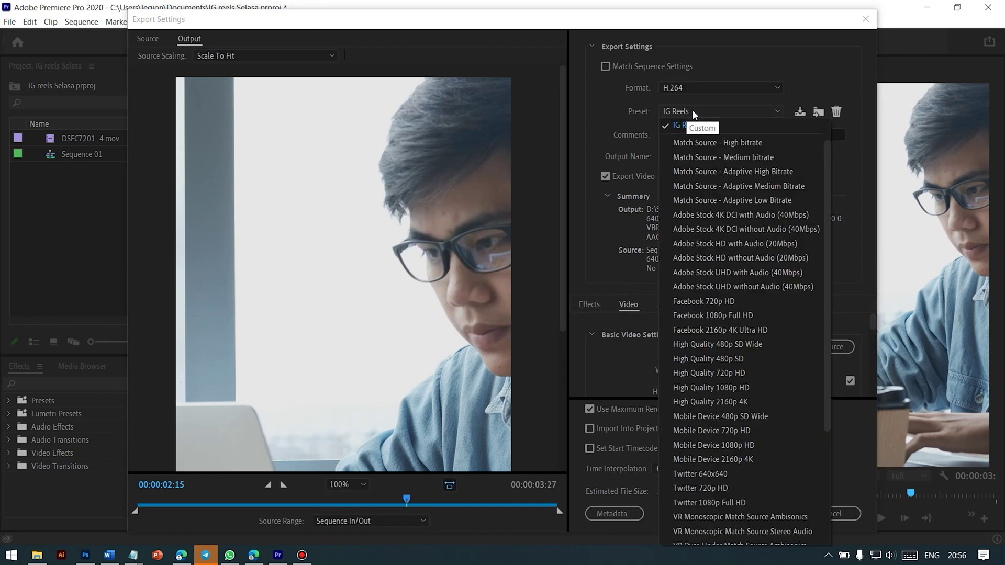
pyautogui.click(722, 126)
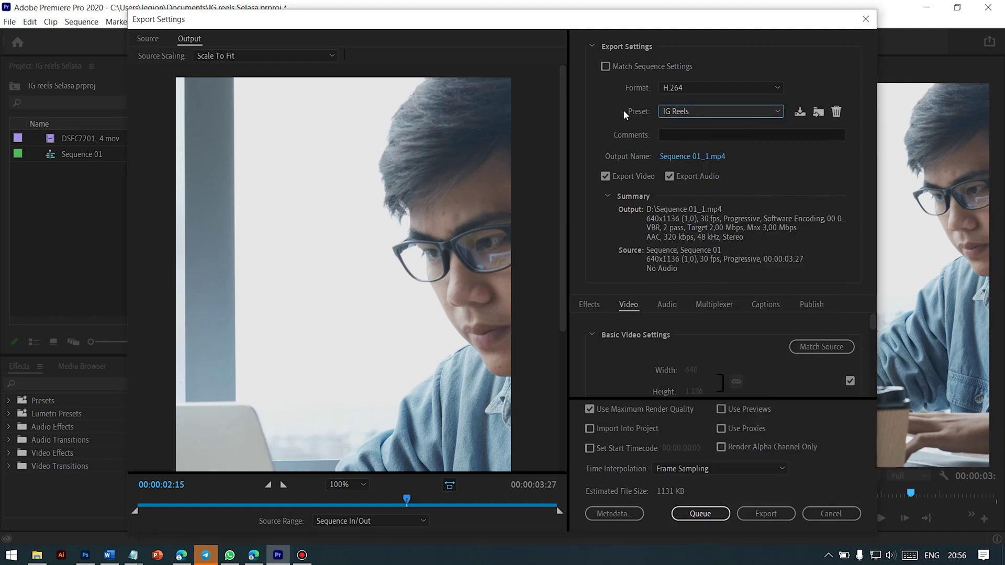